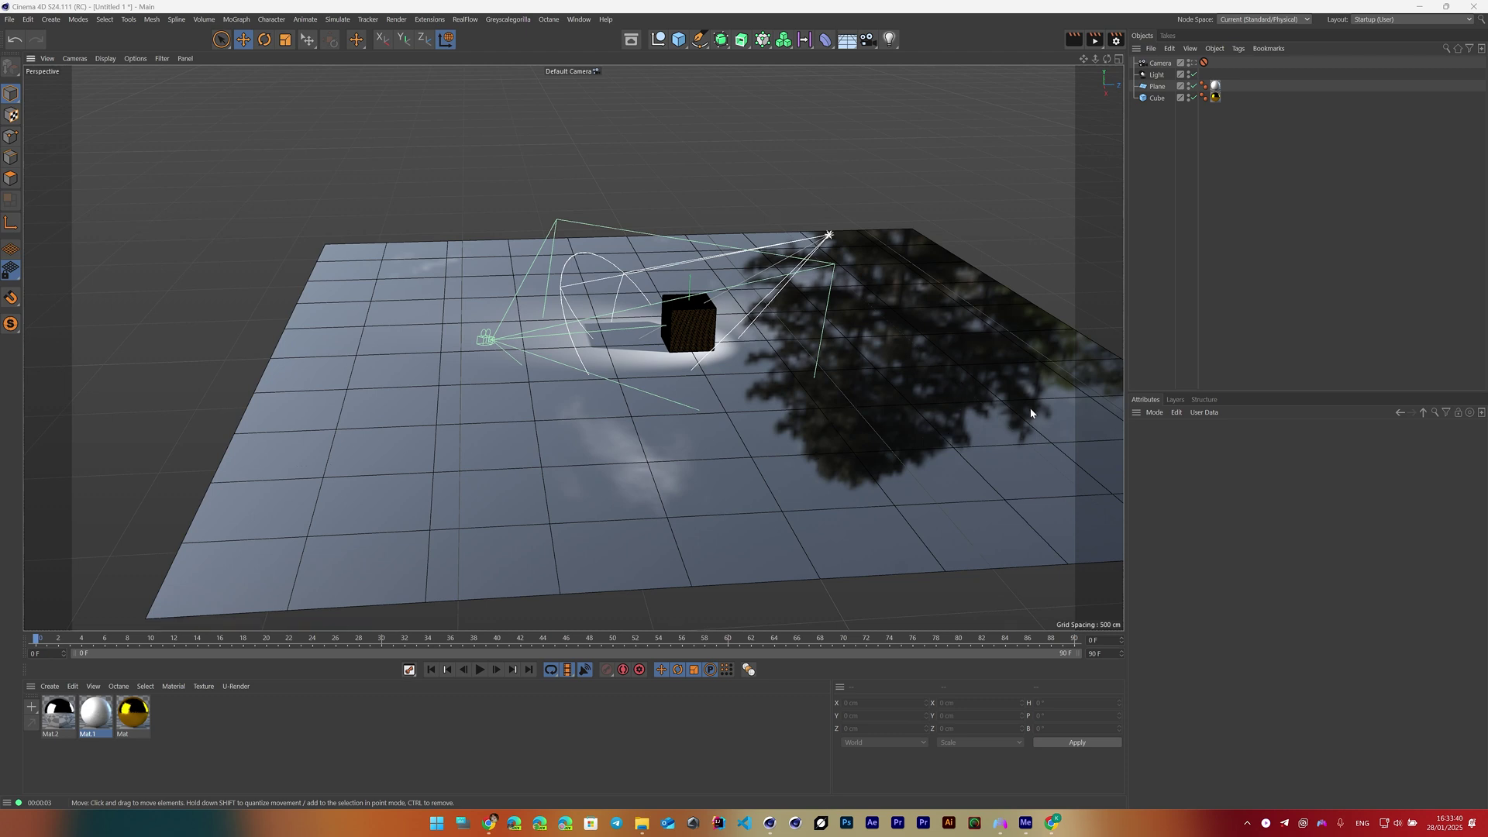
Orbit around the gold cube, frame the selected Cube, then view through the scene's Camera object.
alt+drag(1031, 413, 825, 370)
alt+drag(223, 327, 799, 226)
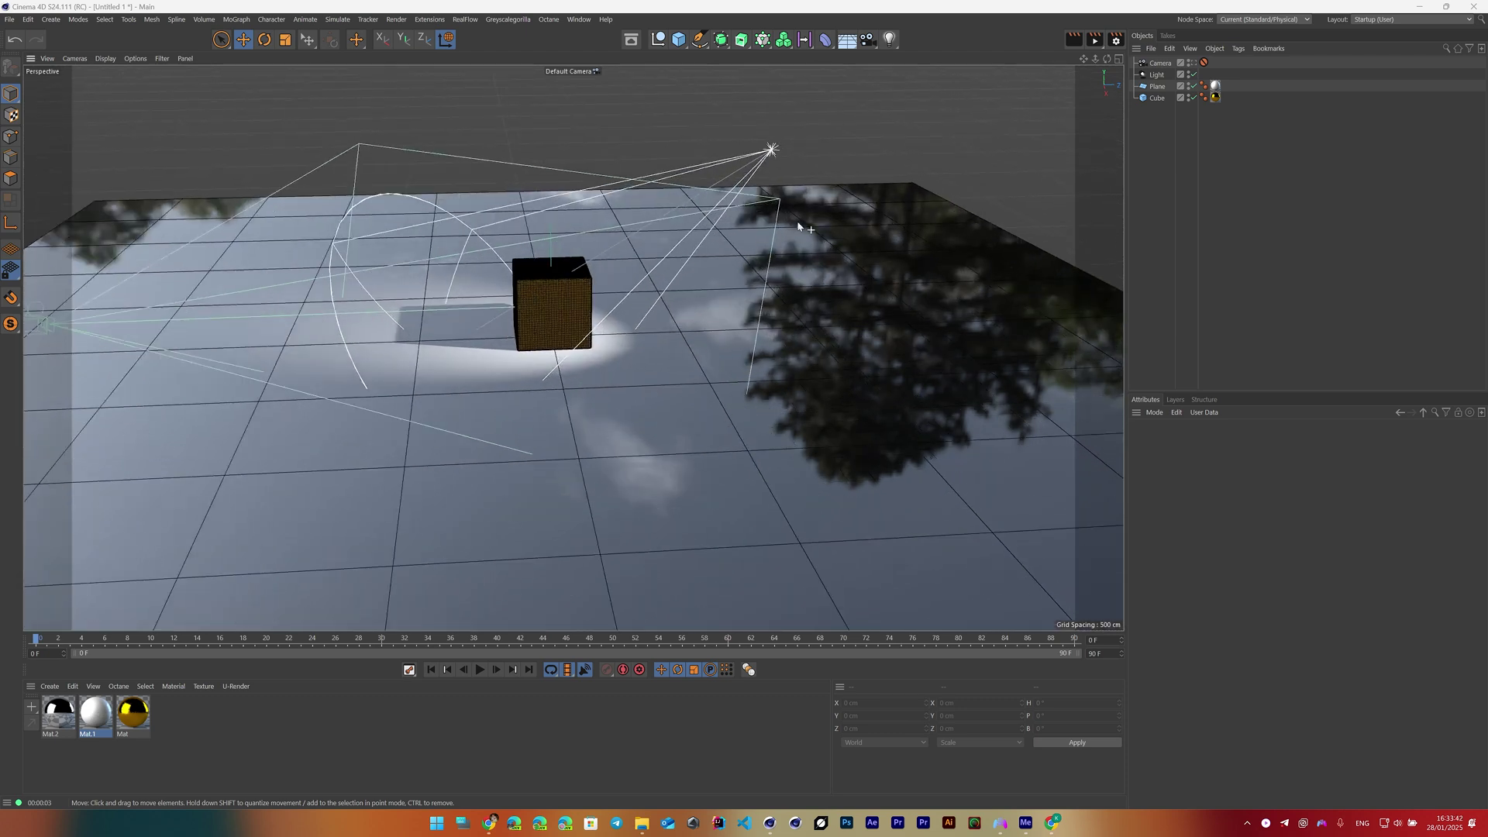
scroll(773, 152, up, 2)
click(1157, 98)
key(o)
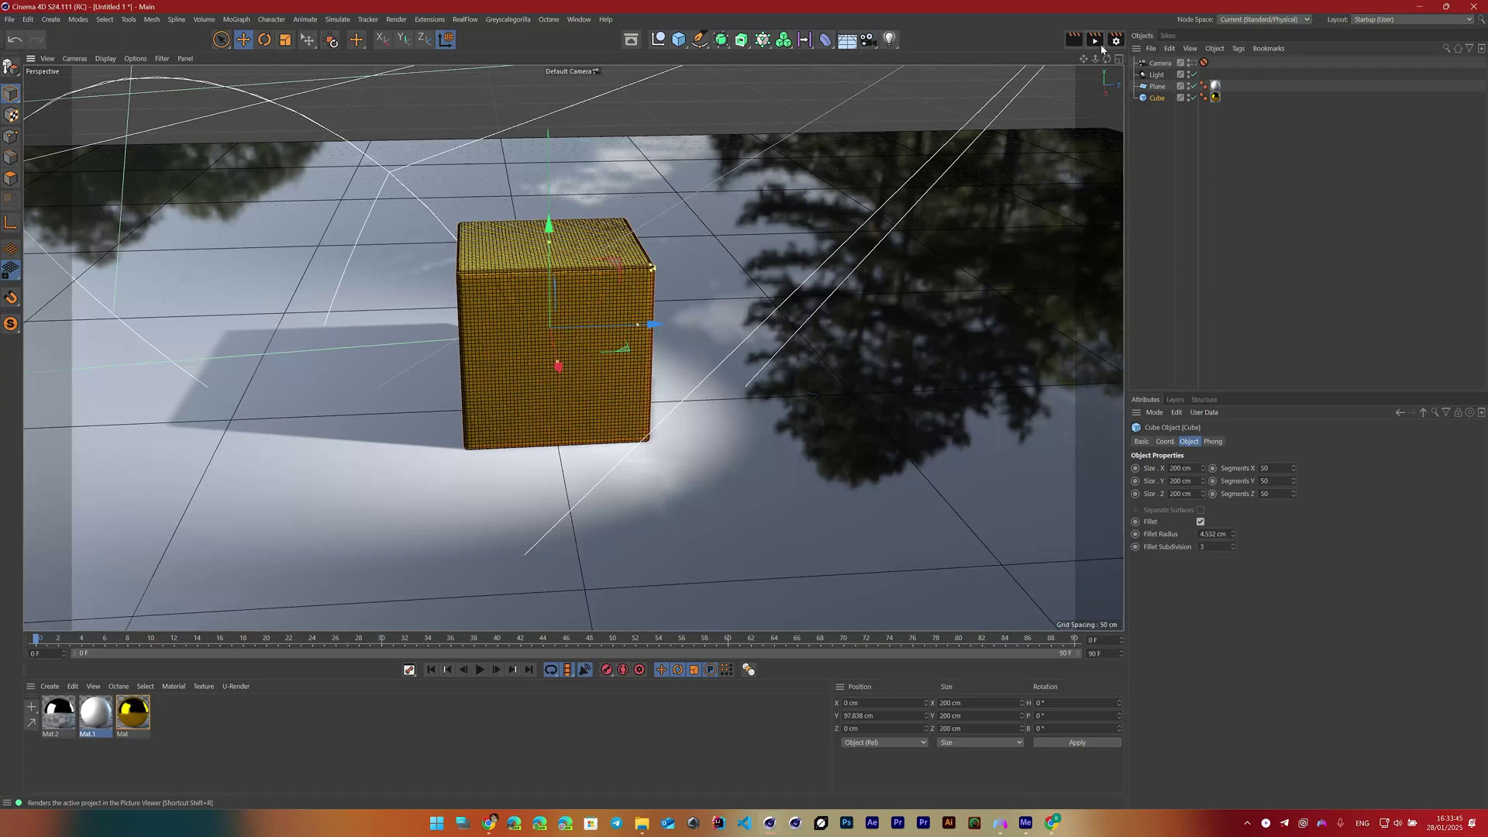
mouse_move(1106, 60)
mouse_down()
mouse_move(1062, 85)
mouse_move(1038, 77)
mouse_up()
mouse_move(896, 256)
alt+mouse_down()
mouse_move(758, 308)
mouse_move(815, 305)
alt+mouse_up()
click(1191, 63)
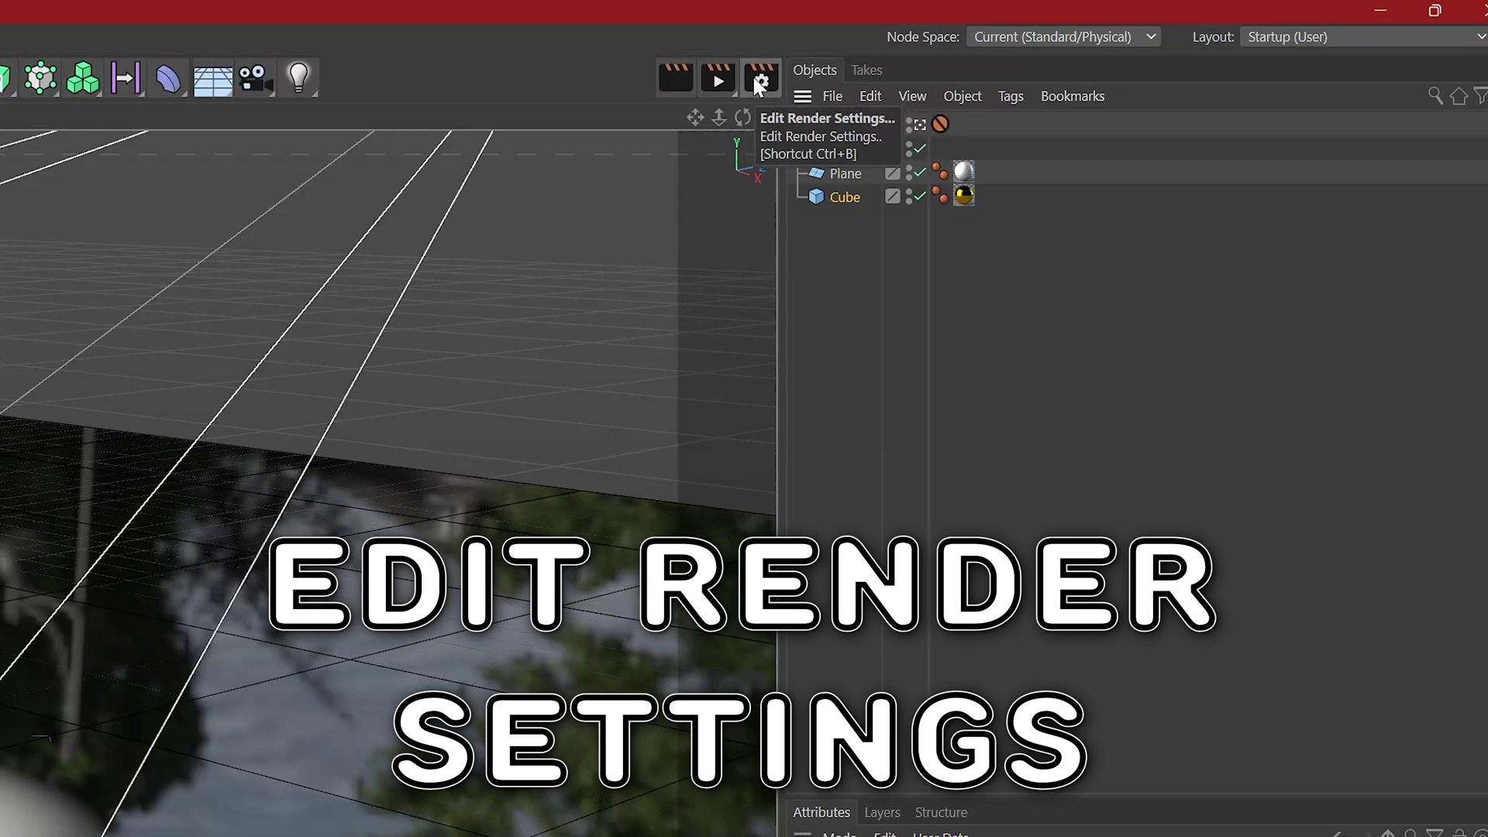
Open Render Settings at Output and confirm 1280 x 720, HDTV (16:9) film aspect, current frame only.
click(758, 78)
drag(754, 79, 322, 220)
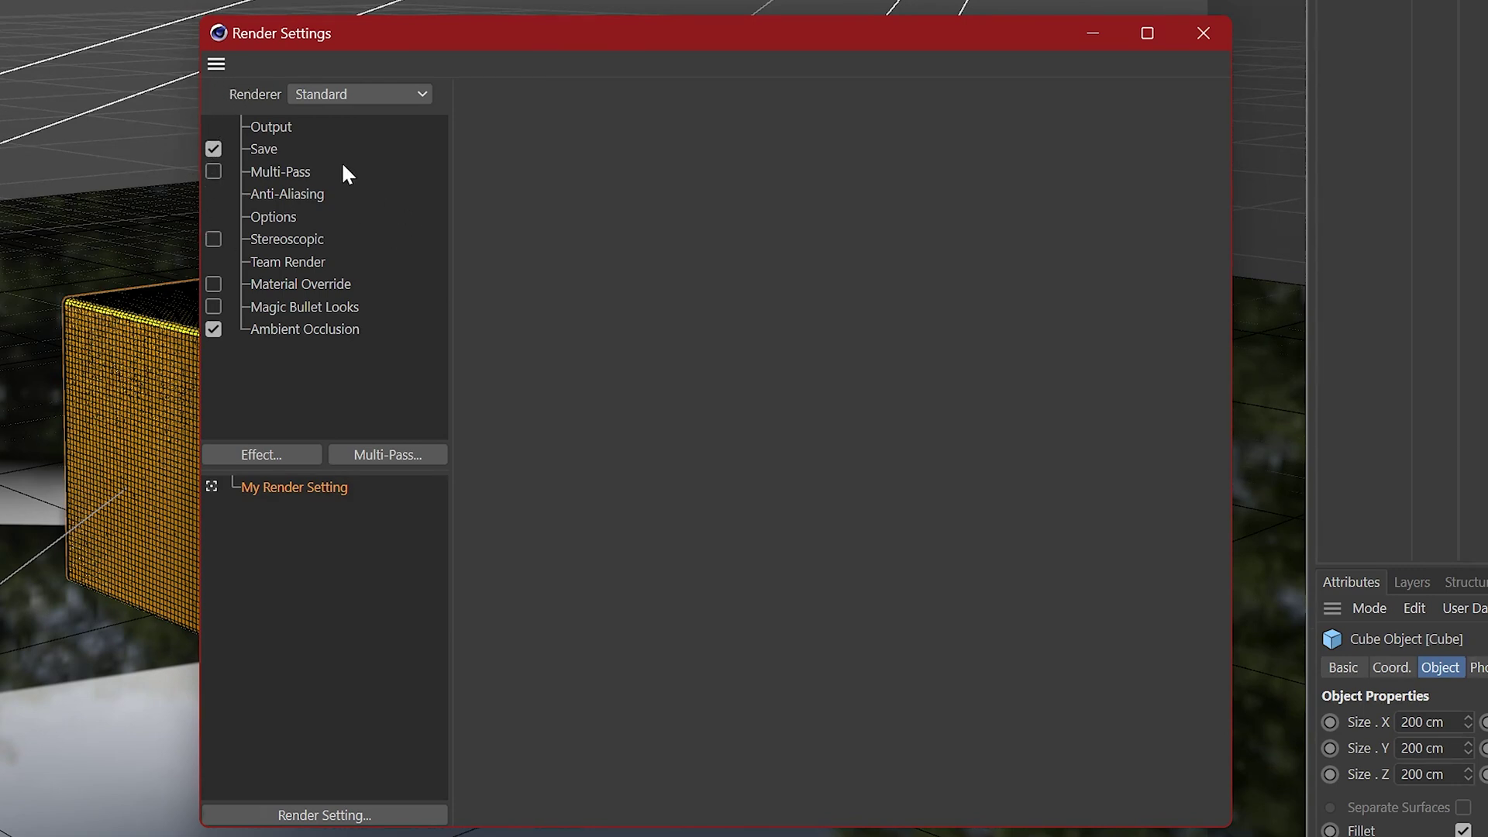
click(272, 127)
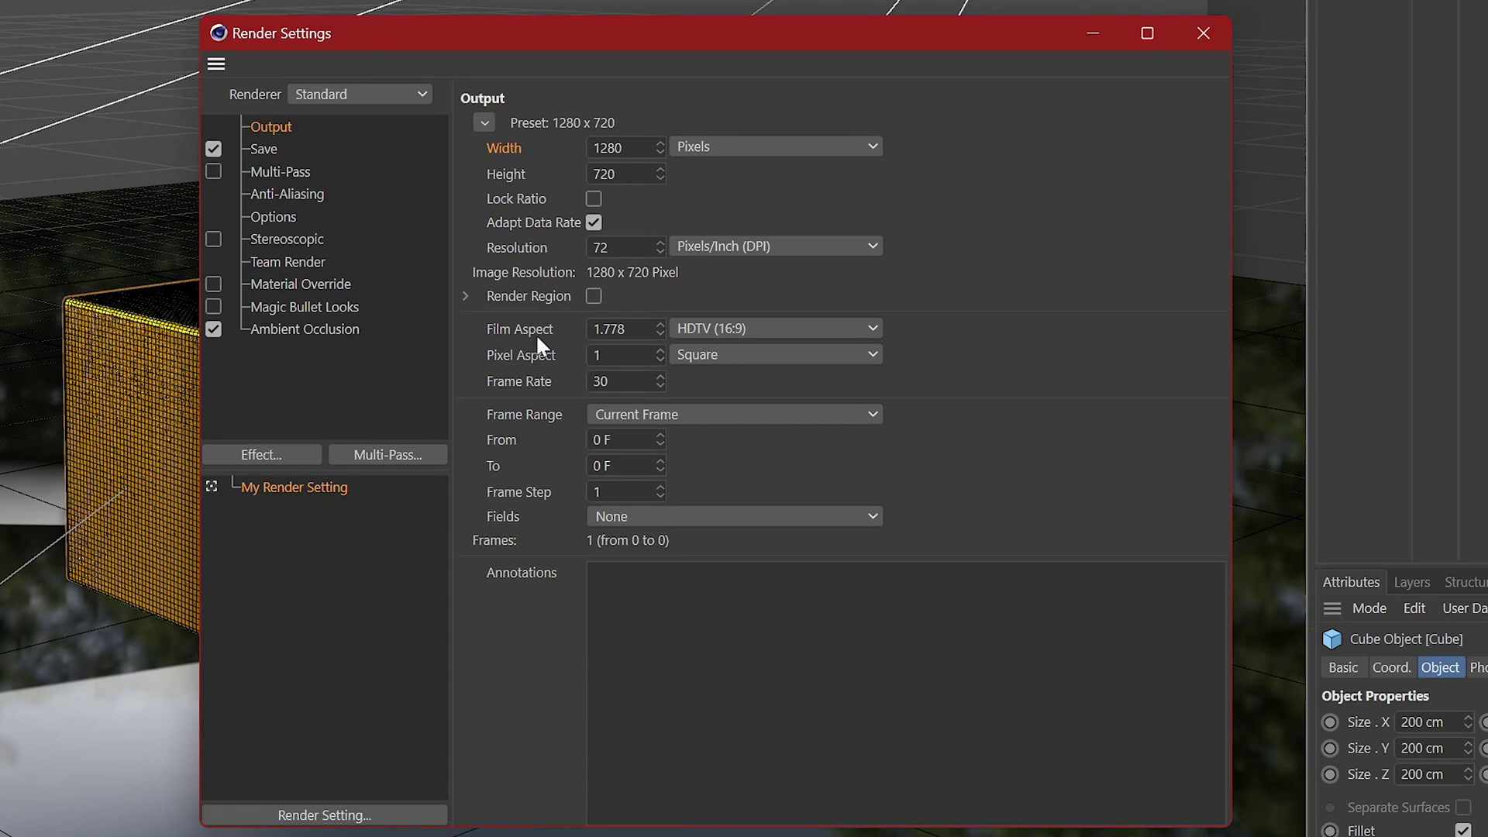
click(797, 329)
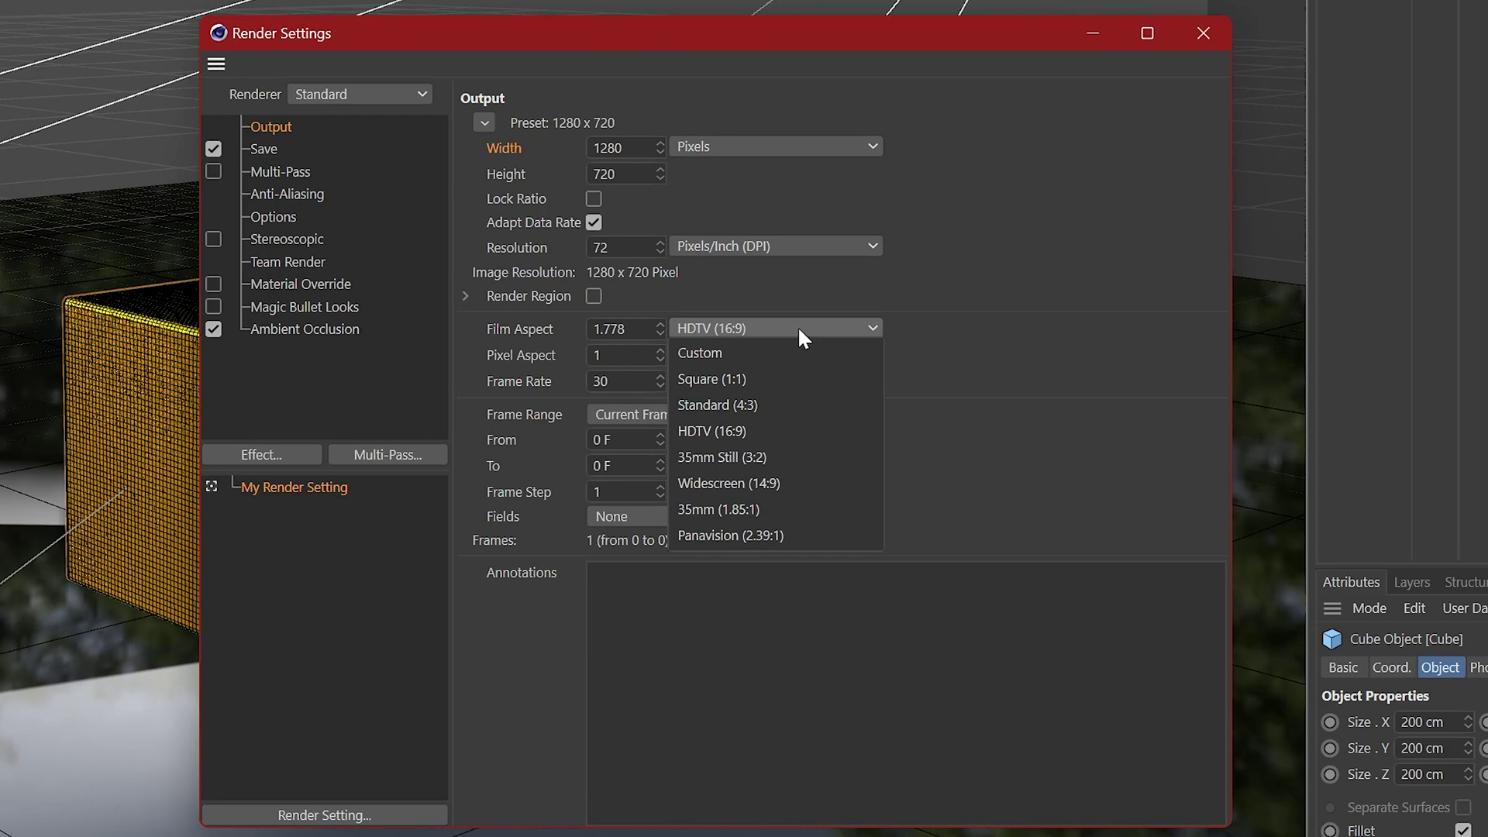
click(847, 306)
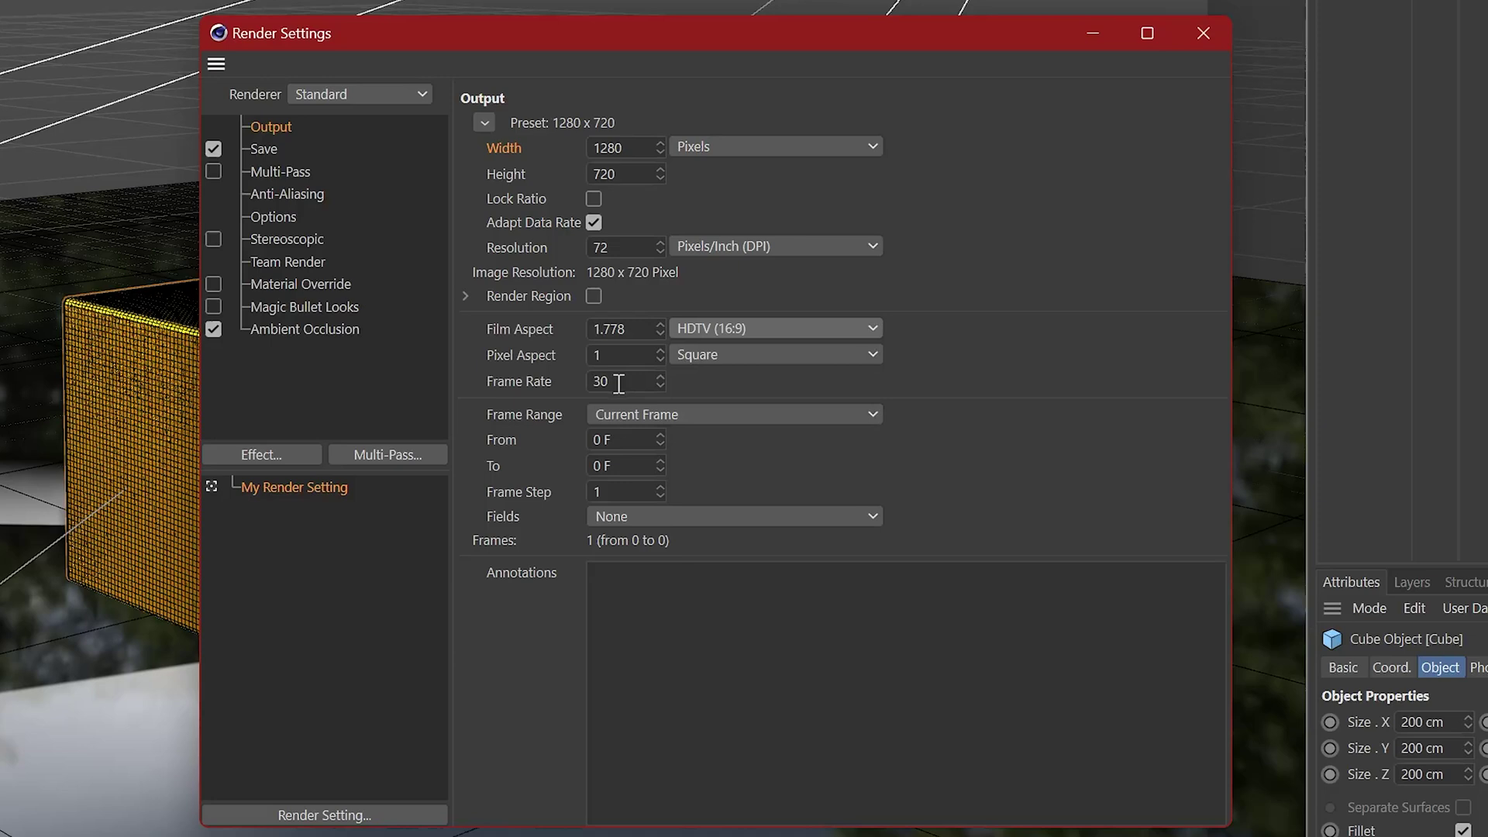
click(692, 416)
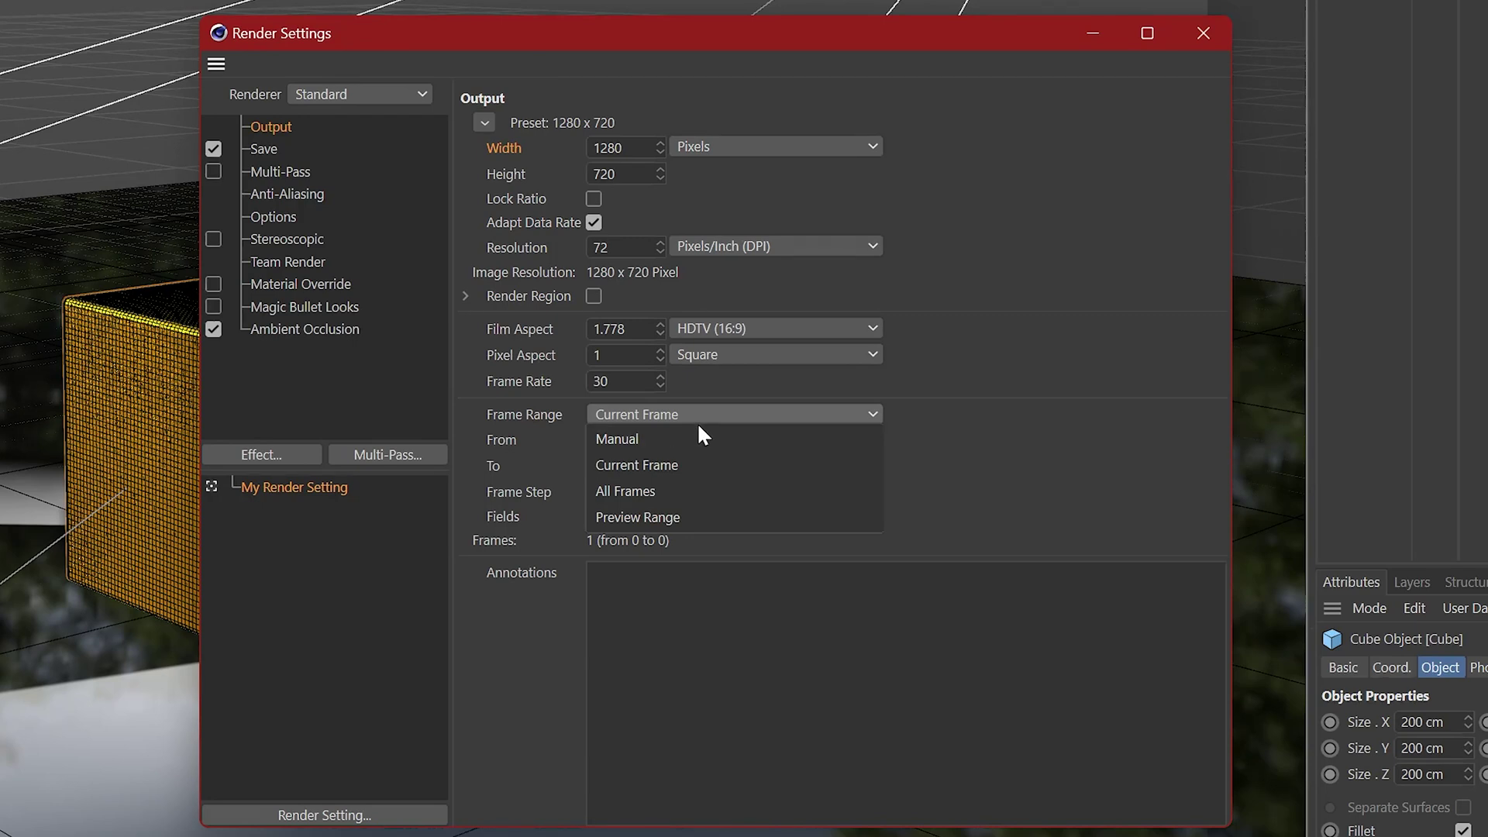
Keep current frame only, then switch the Save format from TIF to PNG at 8 Bit/Channel.
click(691, 422)
click(263, 148)
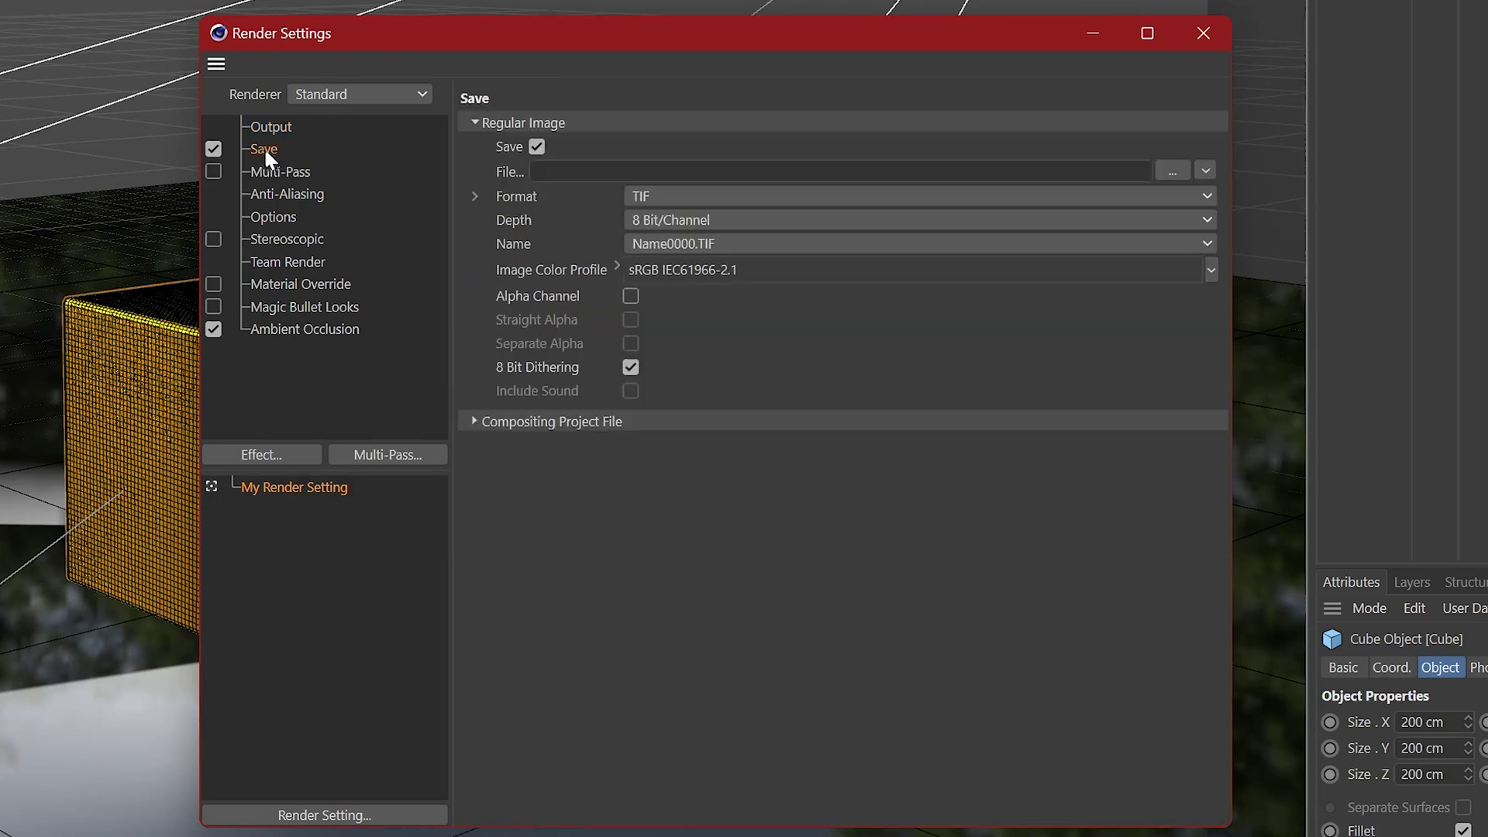
click(698, 197)
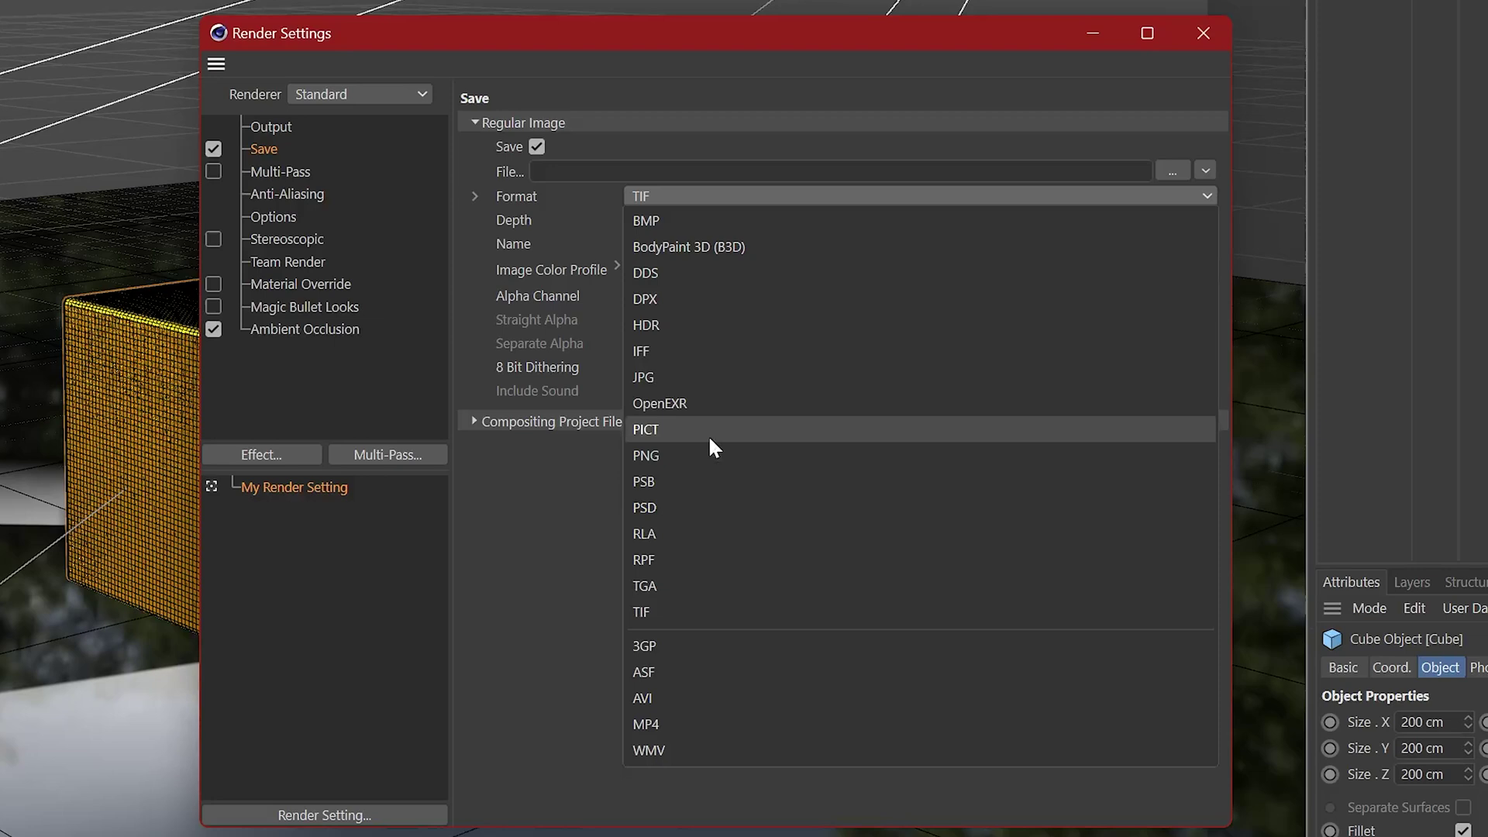
click(699, 462)
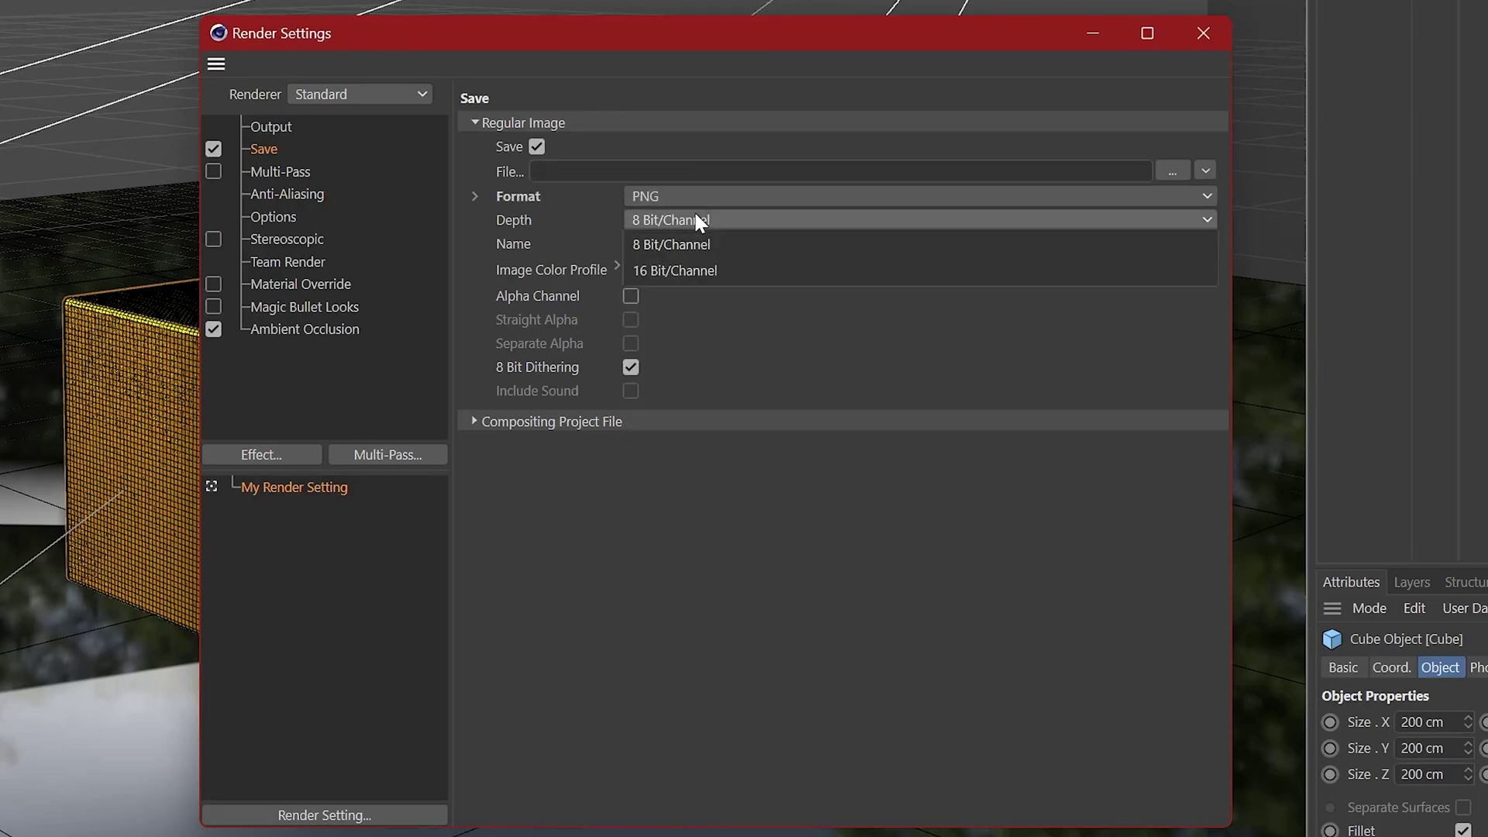
click(696, 217)
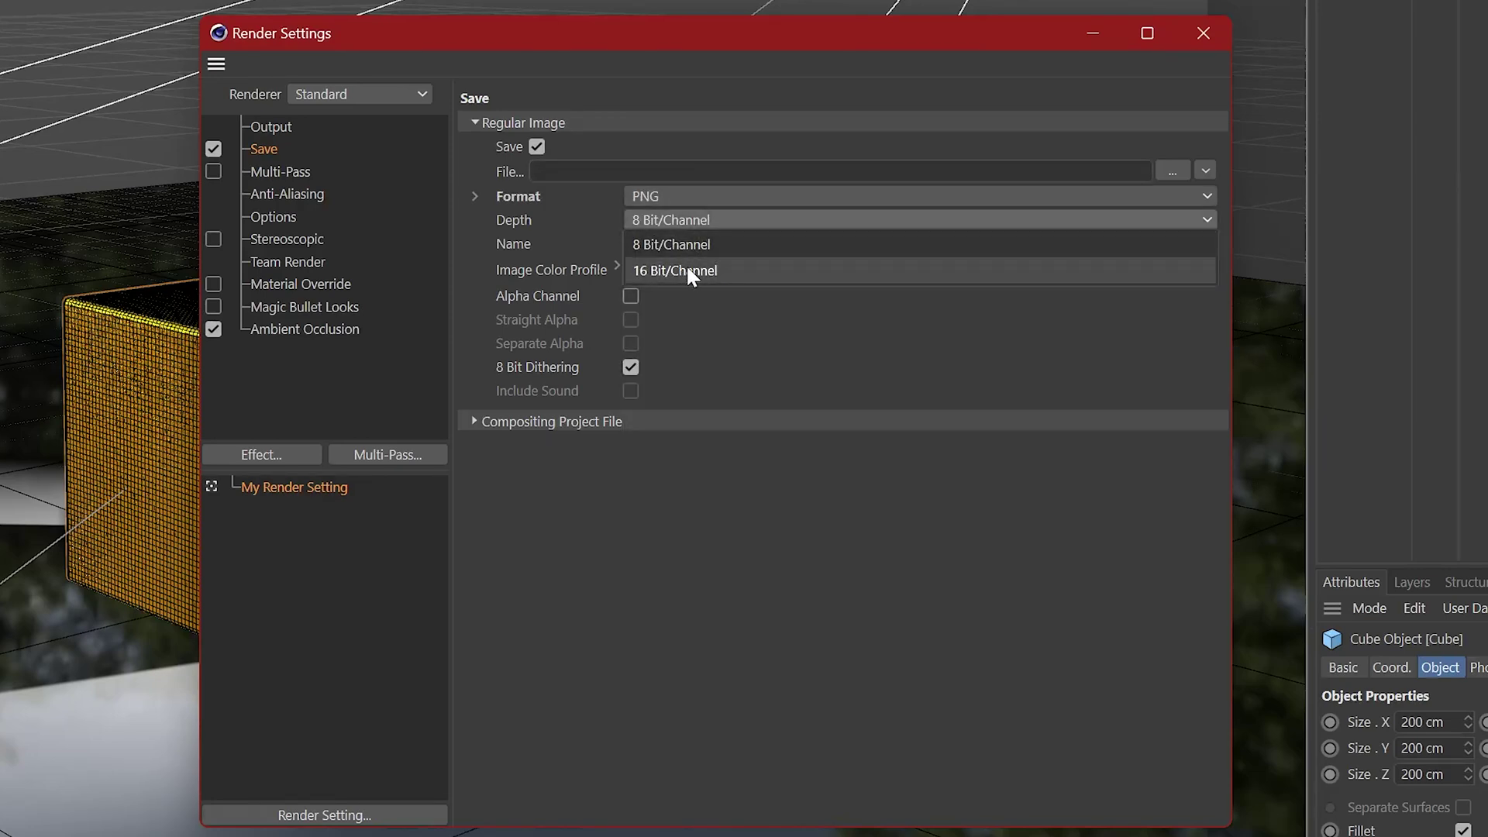
click(690, 246)
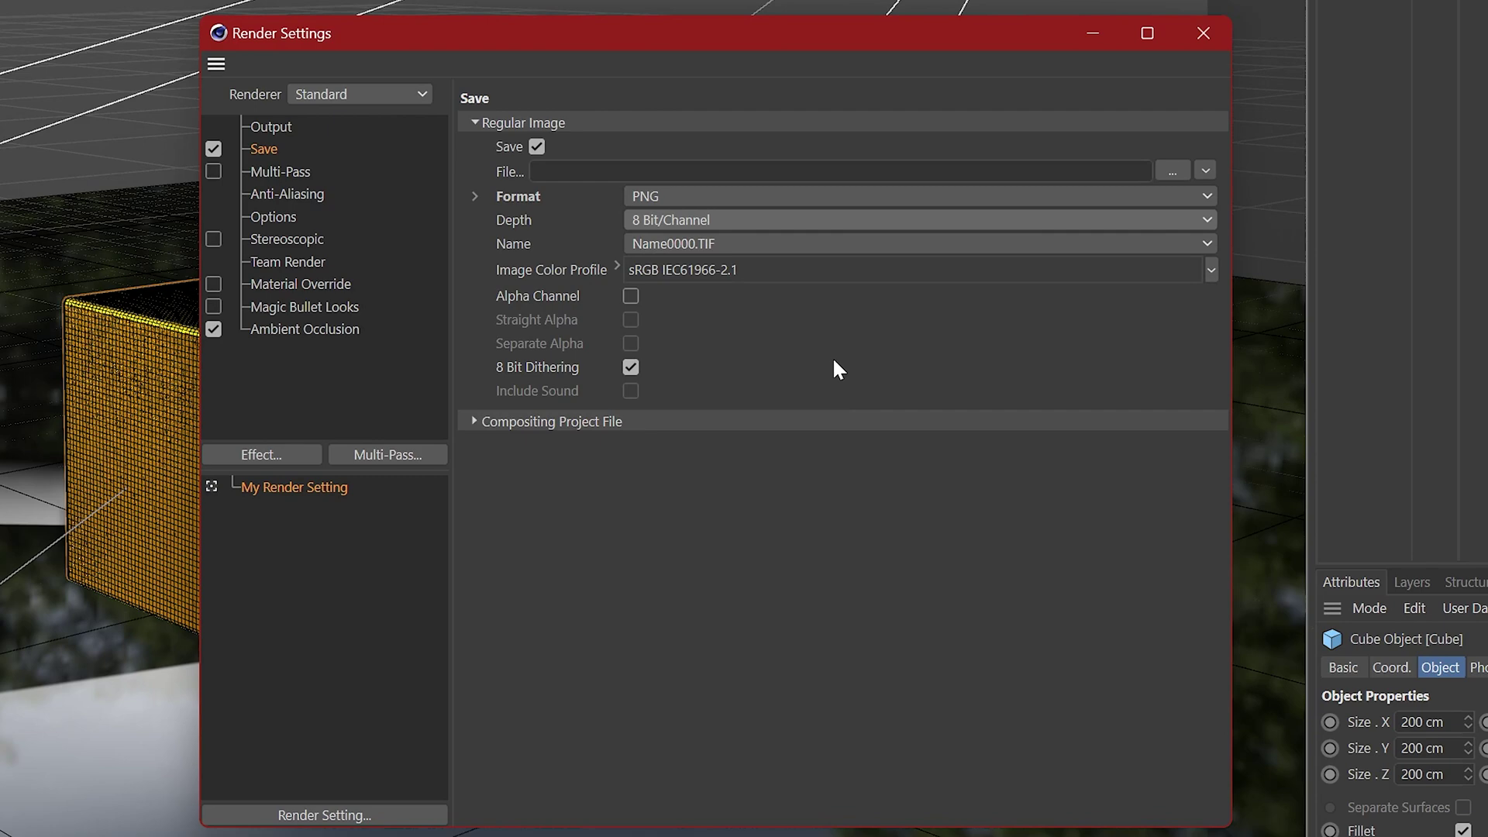
click(1174, 183)
Keep PNG, browse to the Desktop folder and save the output name as 'TEST RENDER'.
click(1174, 180)
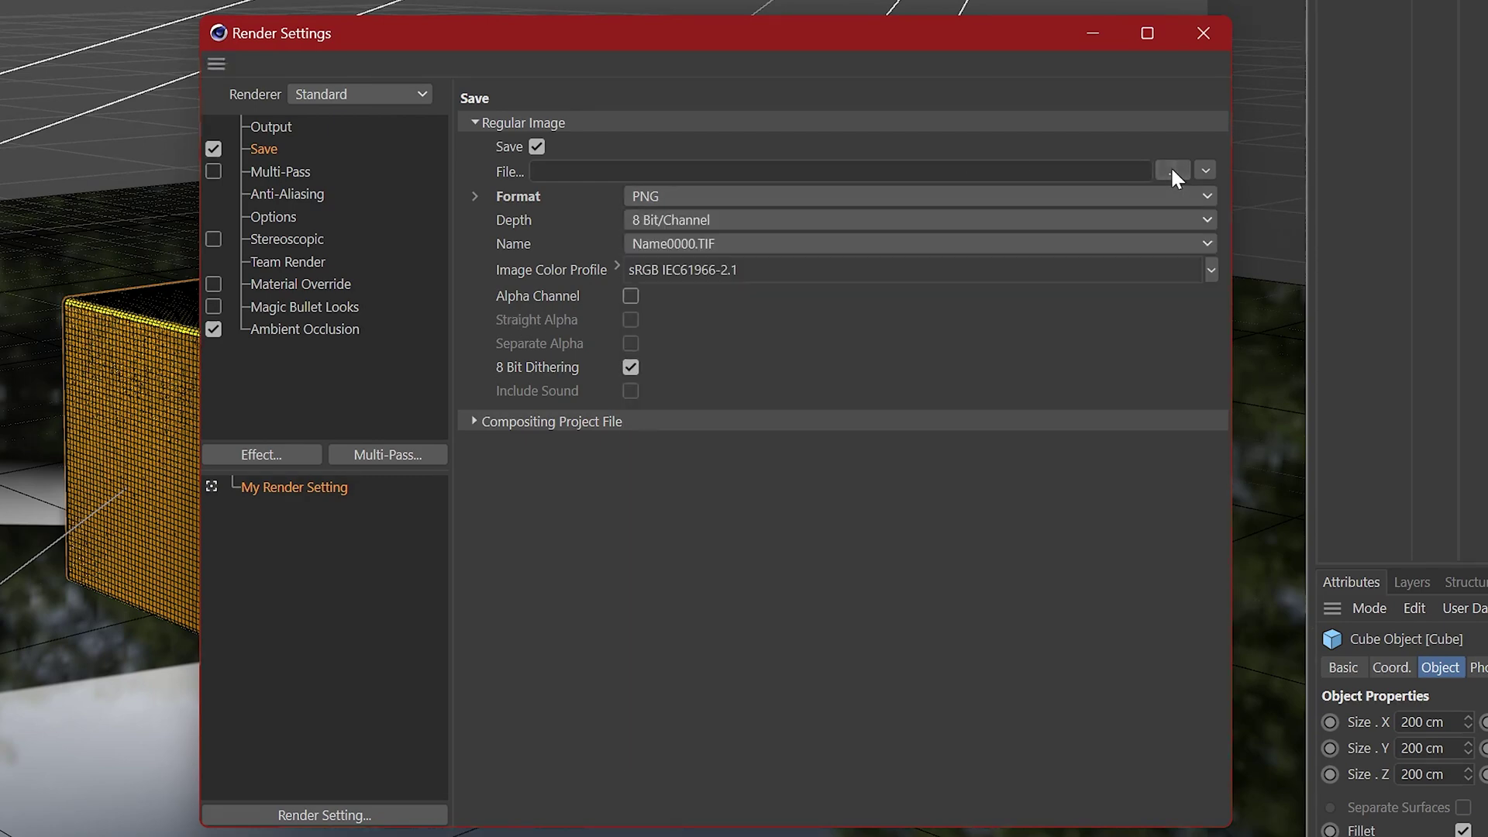
click(1173, 177)
scroll(333, 422, down, 3)
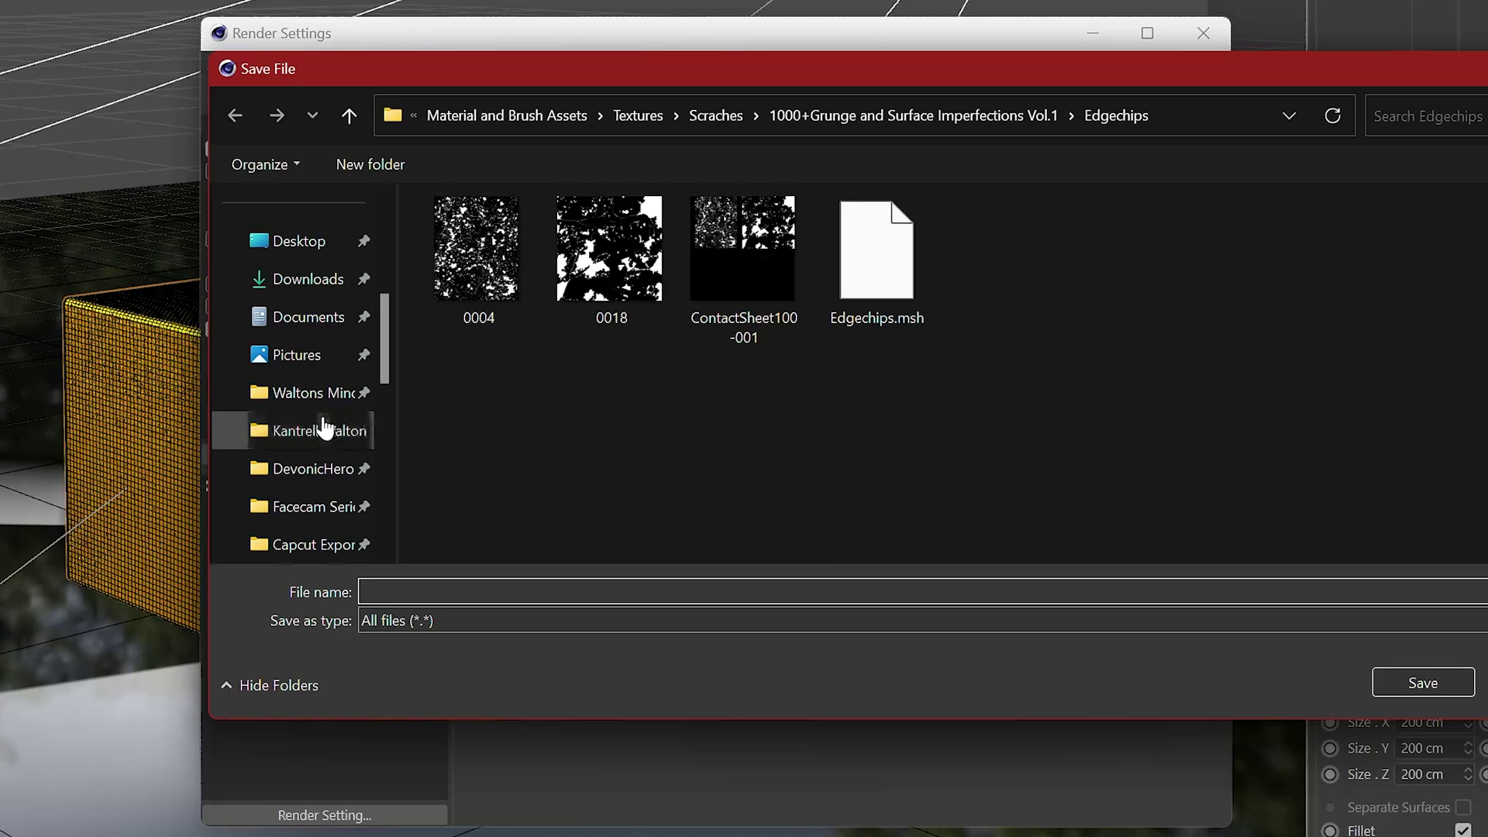
click(325, 429)
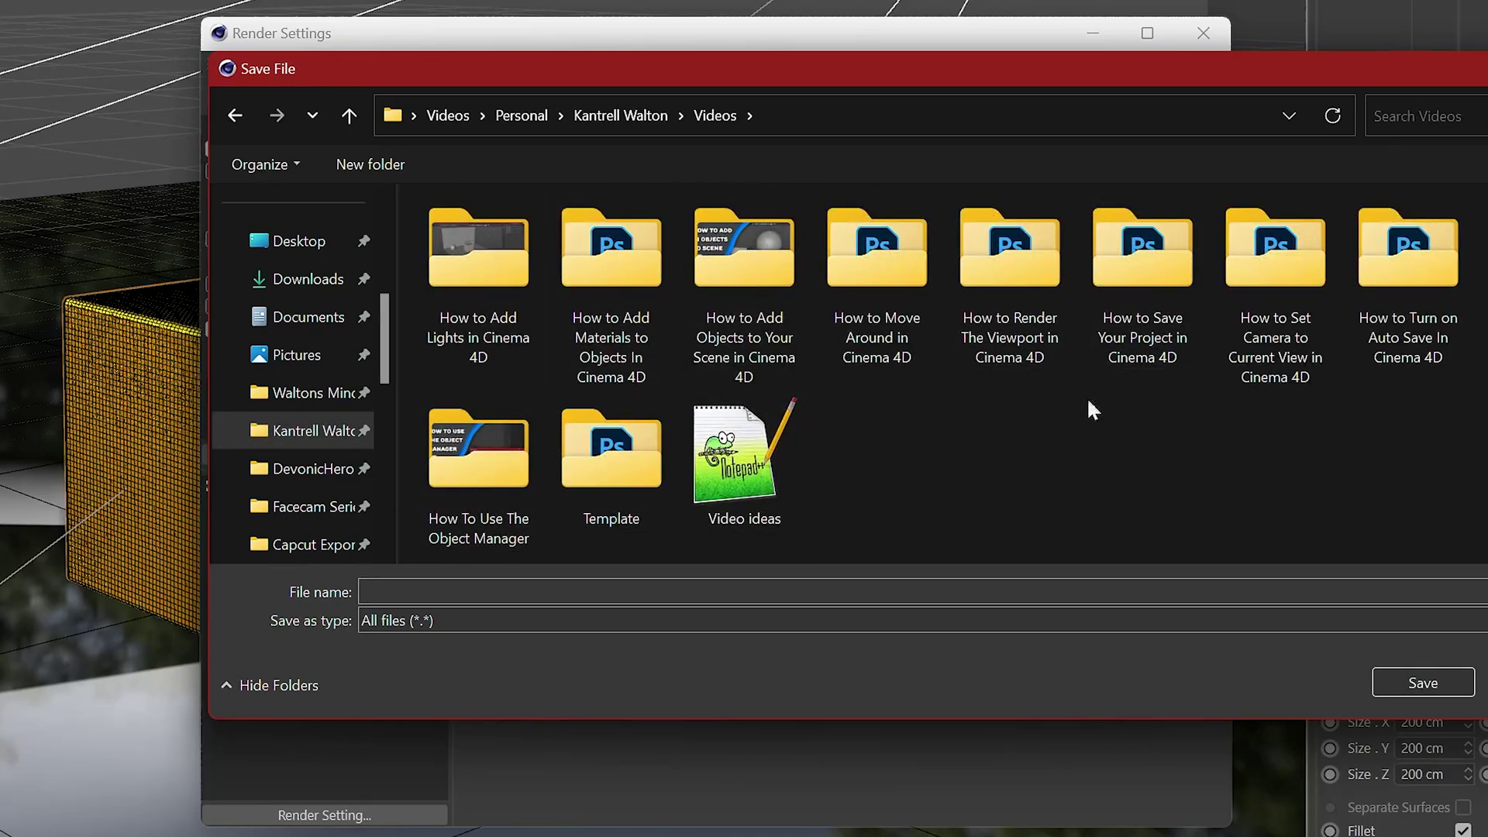
click(318, 272)
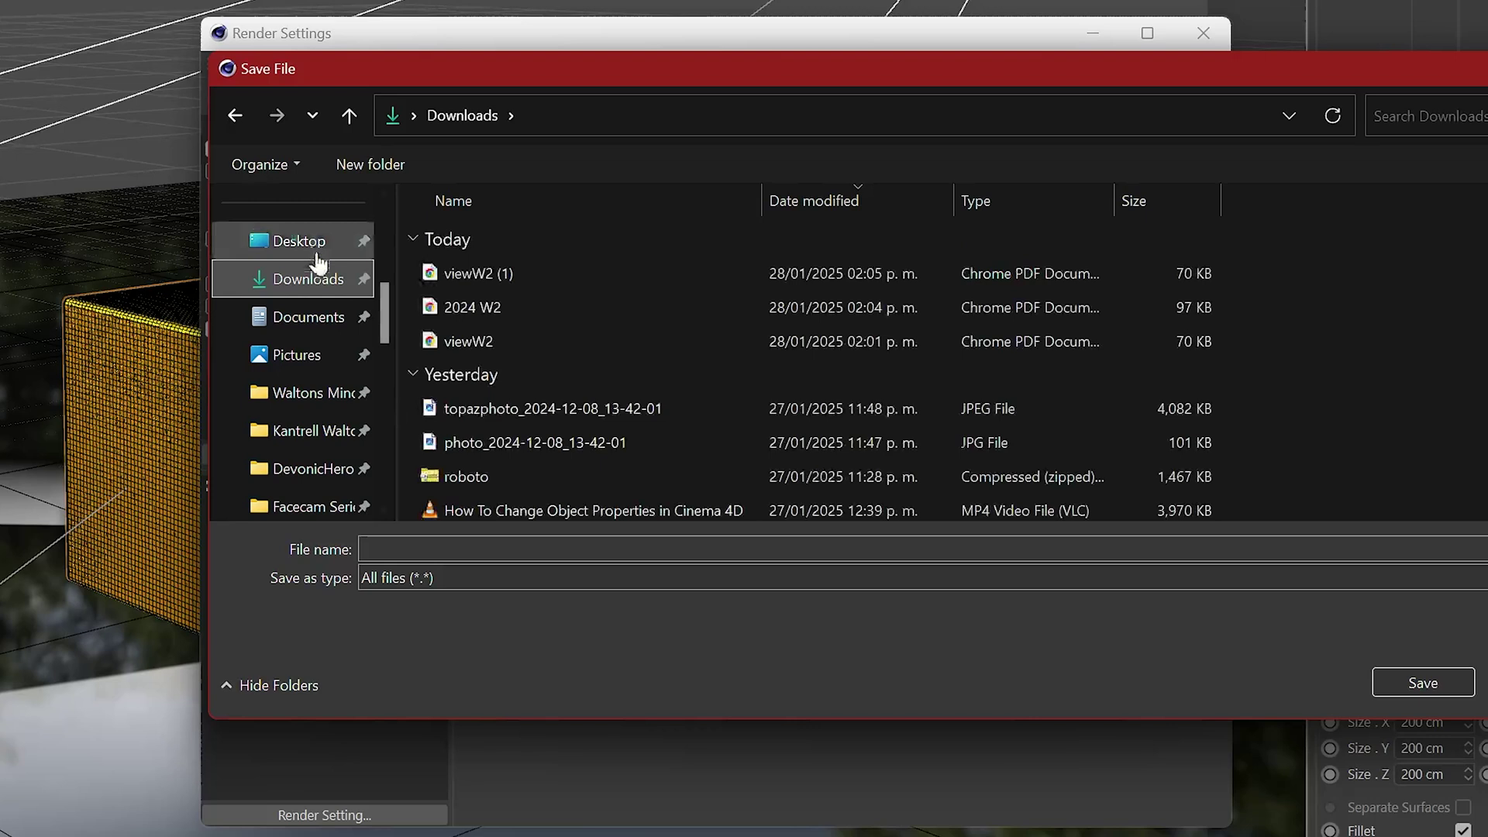
click(310, 247)
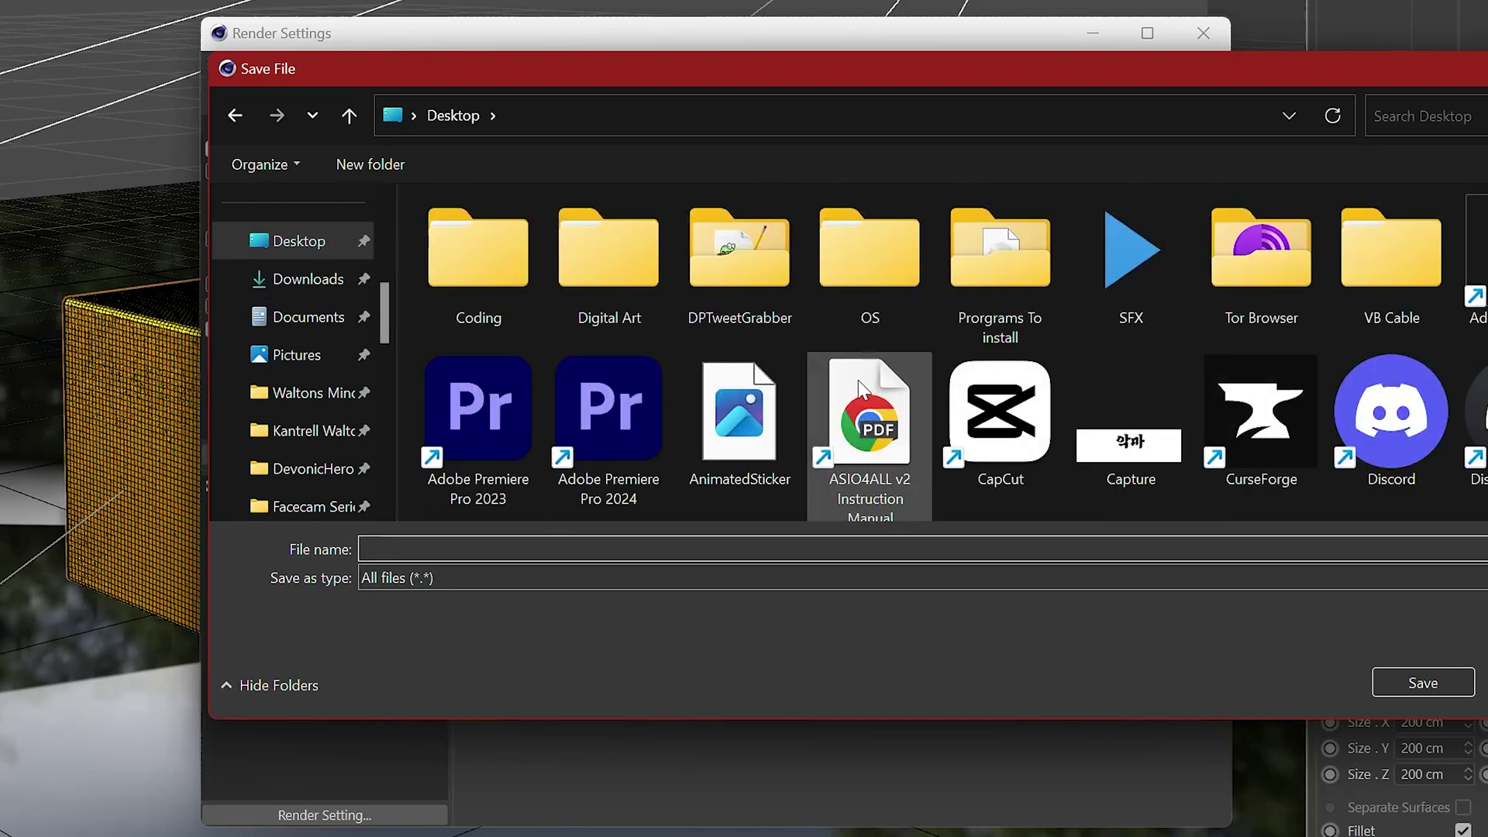
text(tEST RENDER)
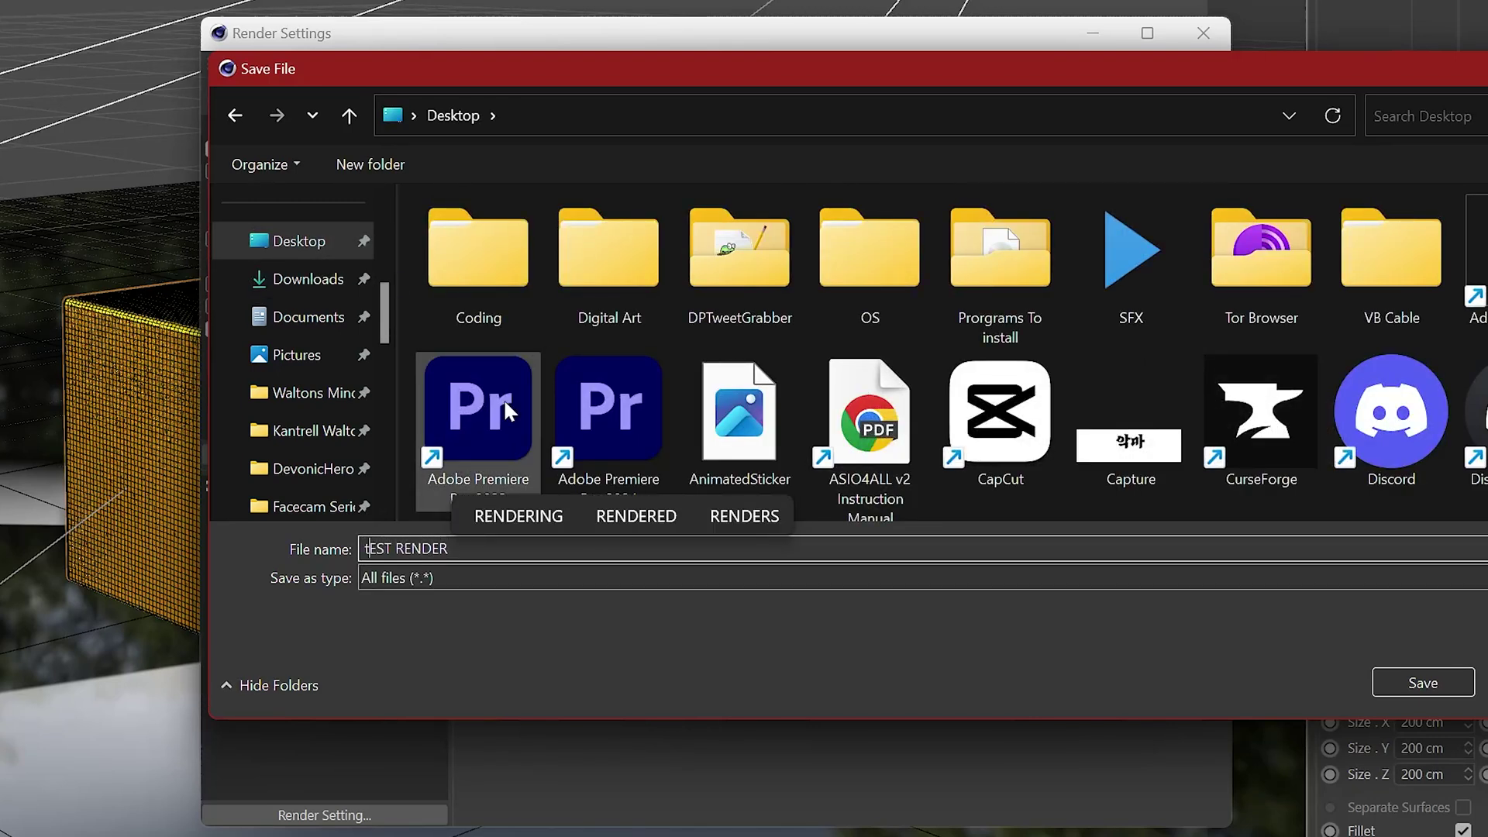
key(BackSpace)
text(T)
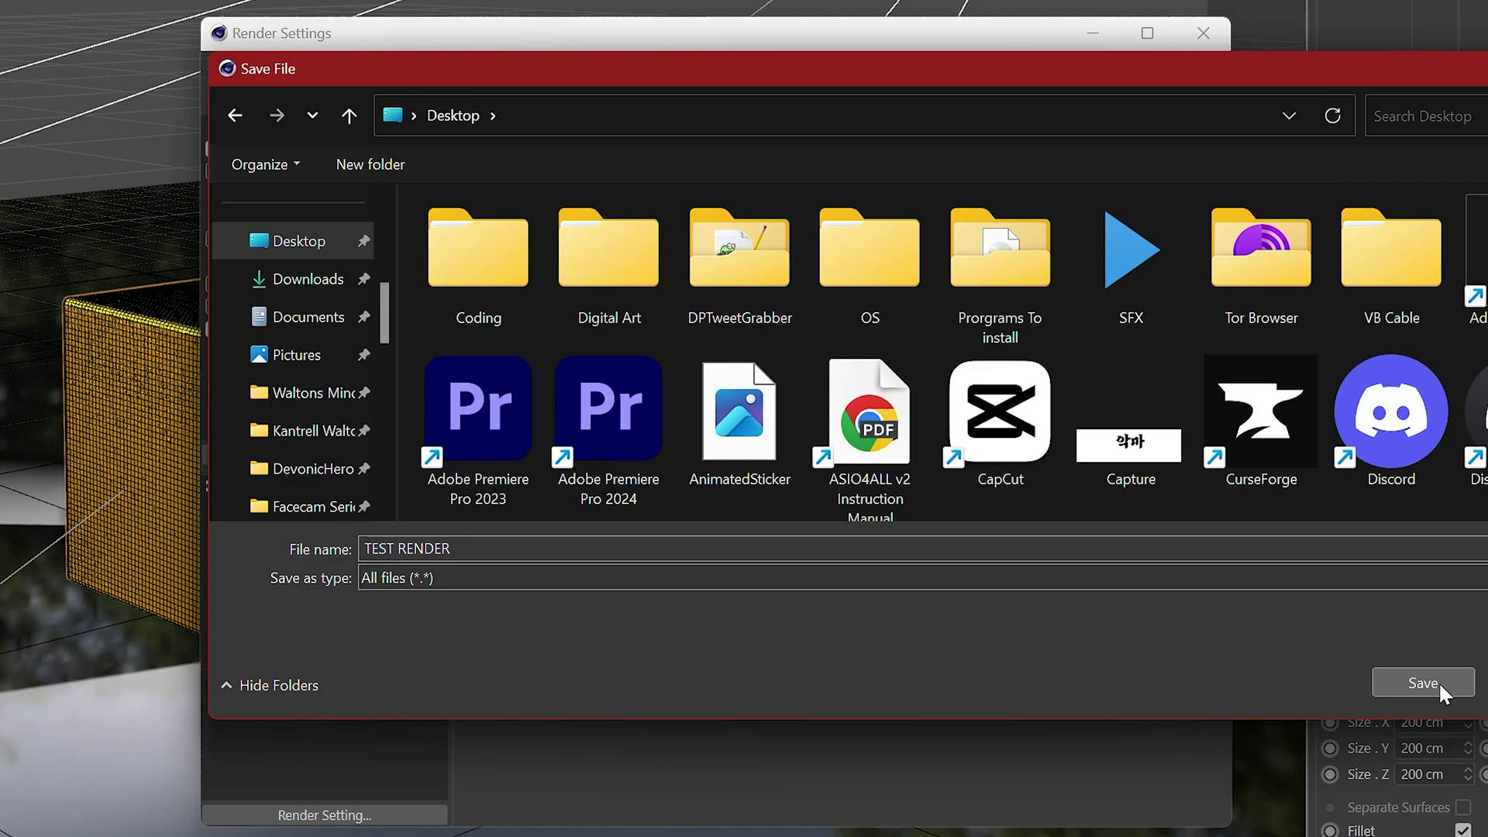
click(1439, 681)
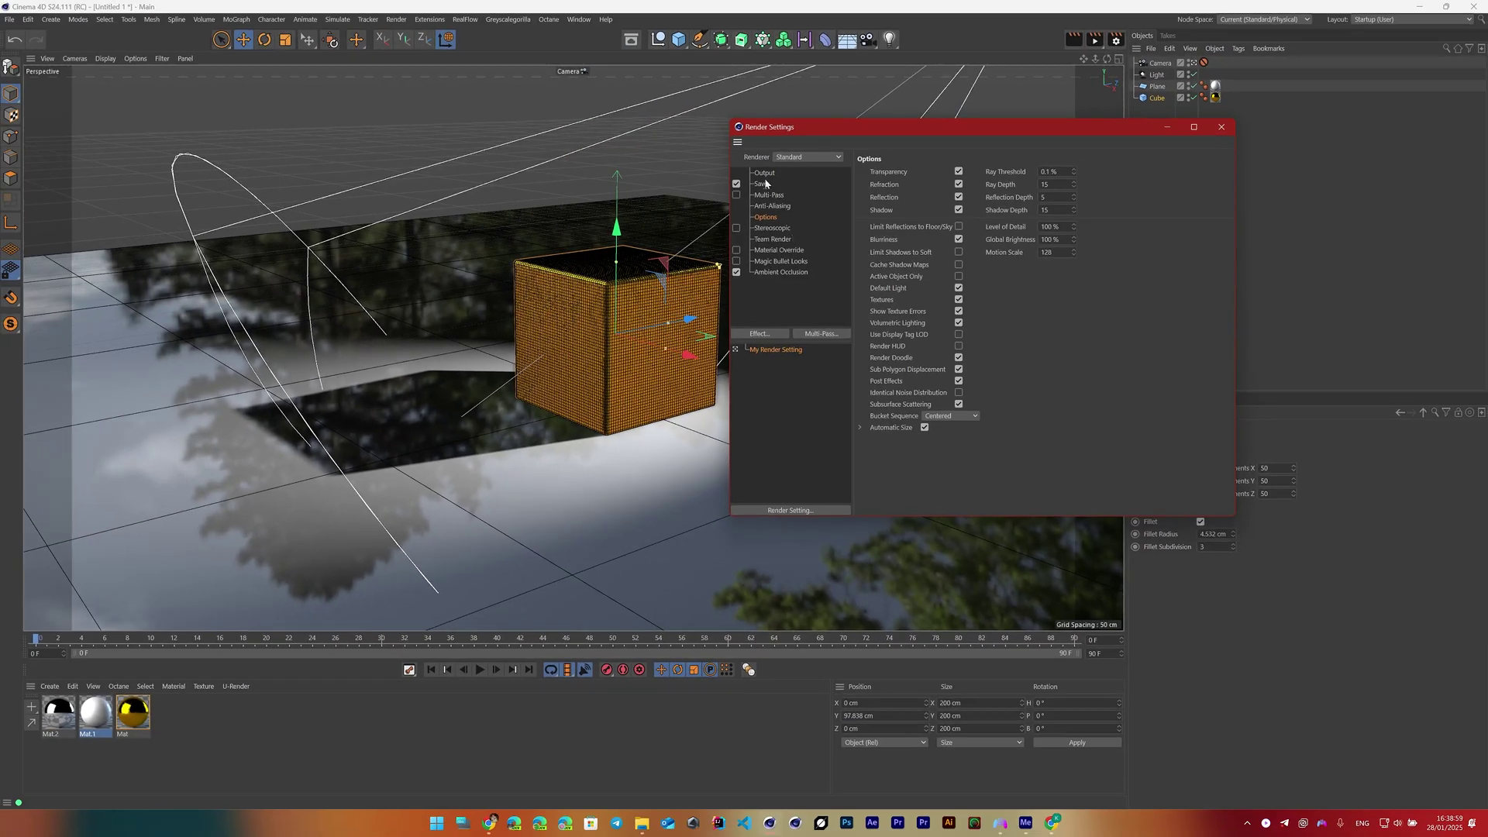
Return to Output and render the scene to the Picture Viewer as a 1280x720 TEST RENDER.png.
click(765, 173)
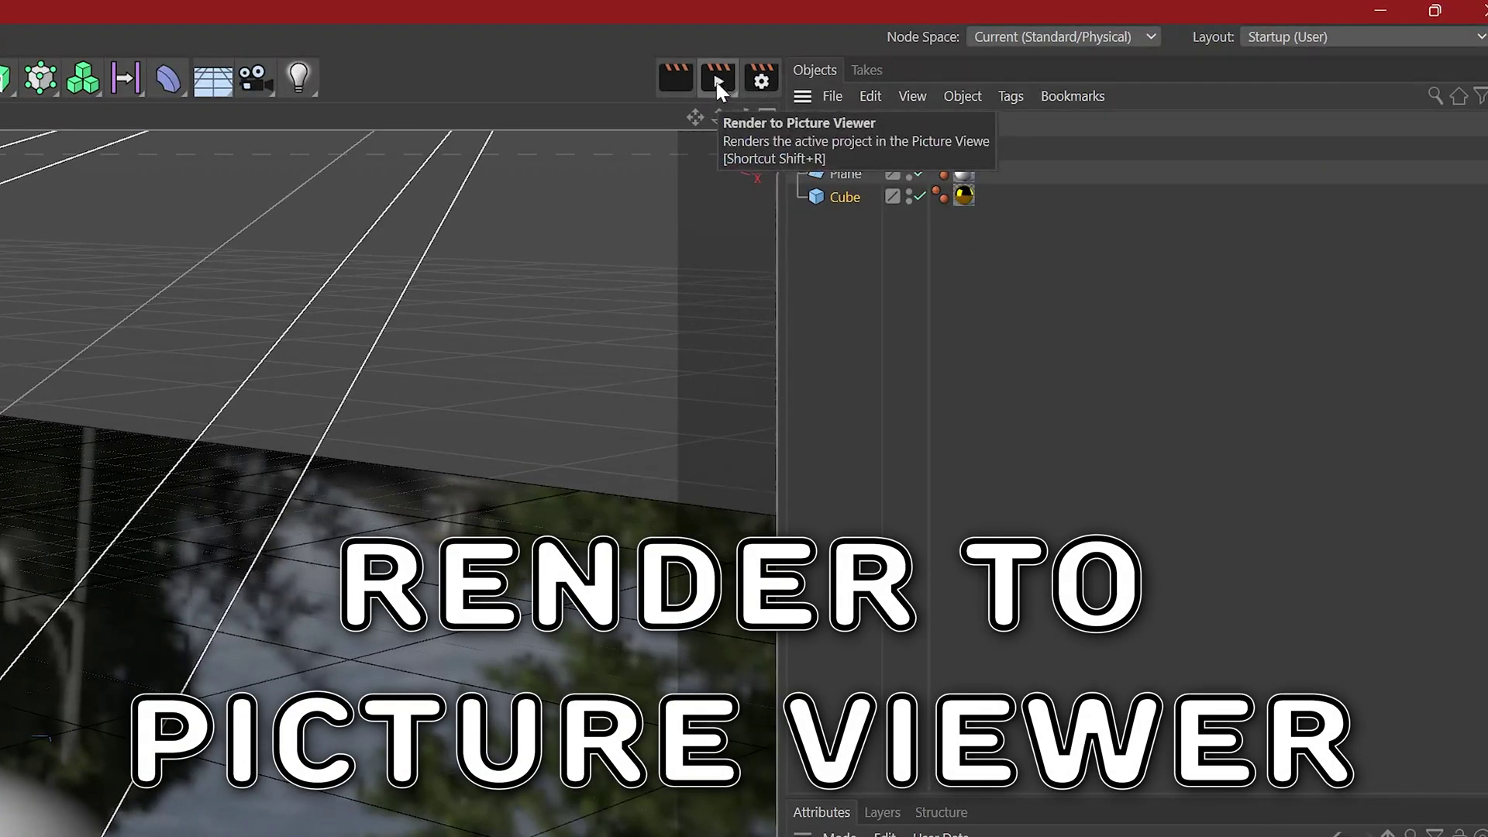
click(716, 81)
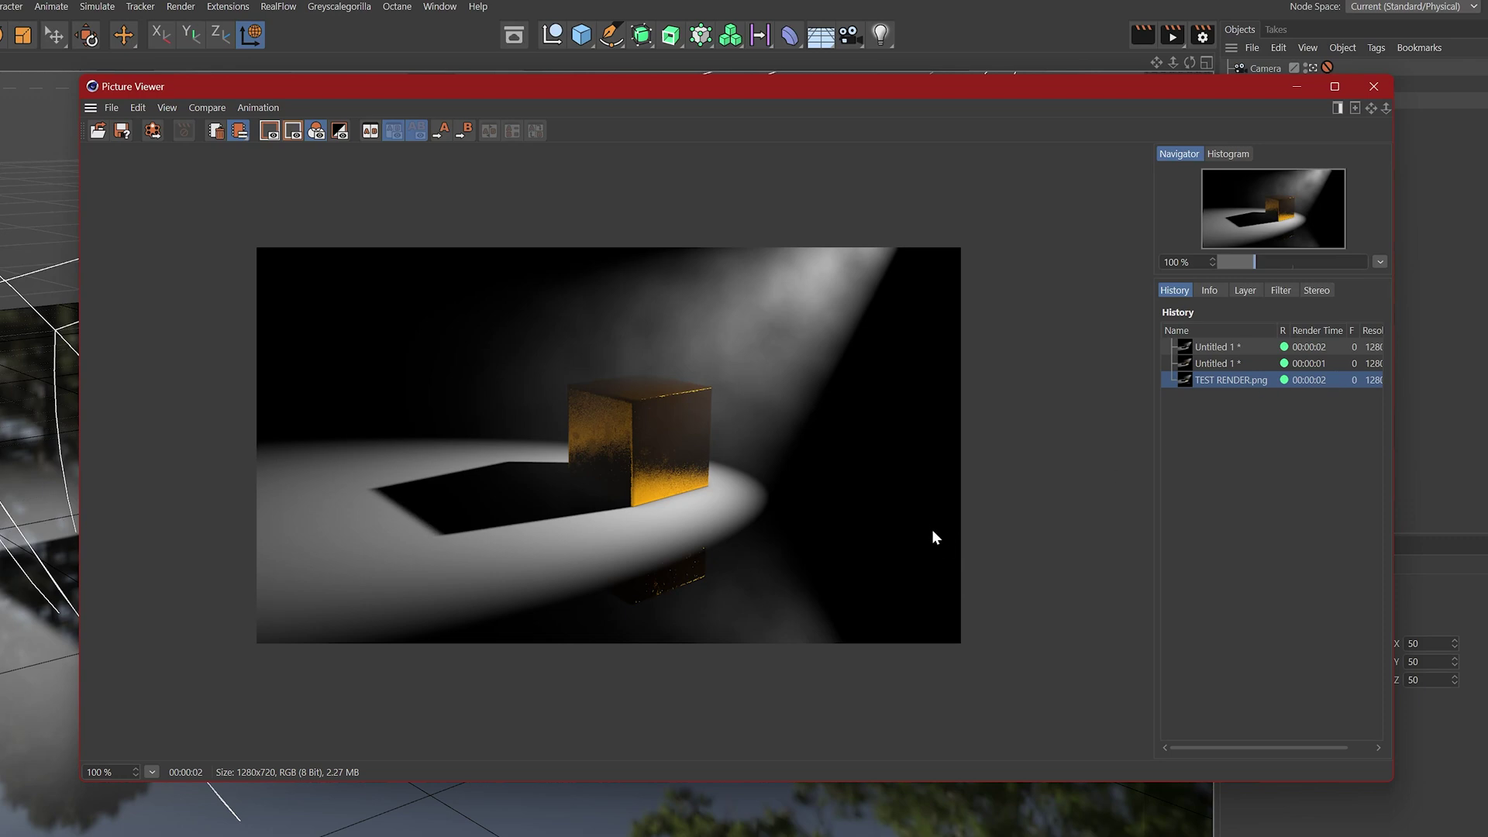
Zoom the rendered image, then use Show File in Explorer on the TEST RENDER.png history entry.
scroll(902, 542, up, 1)
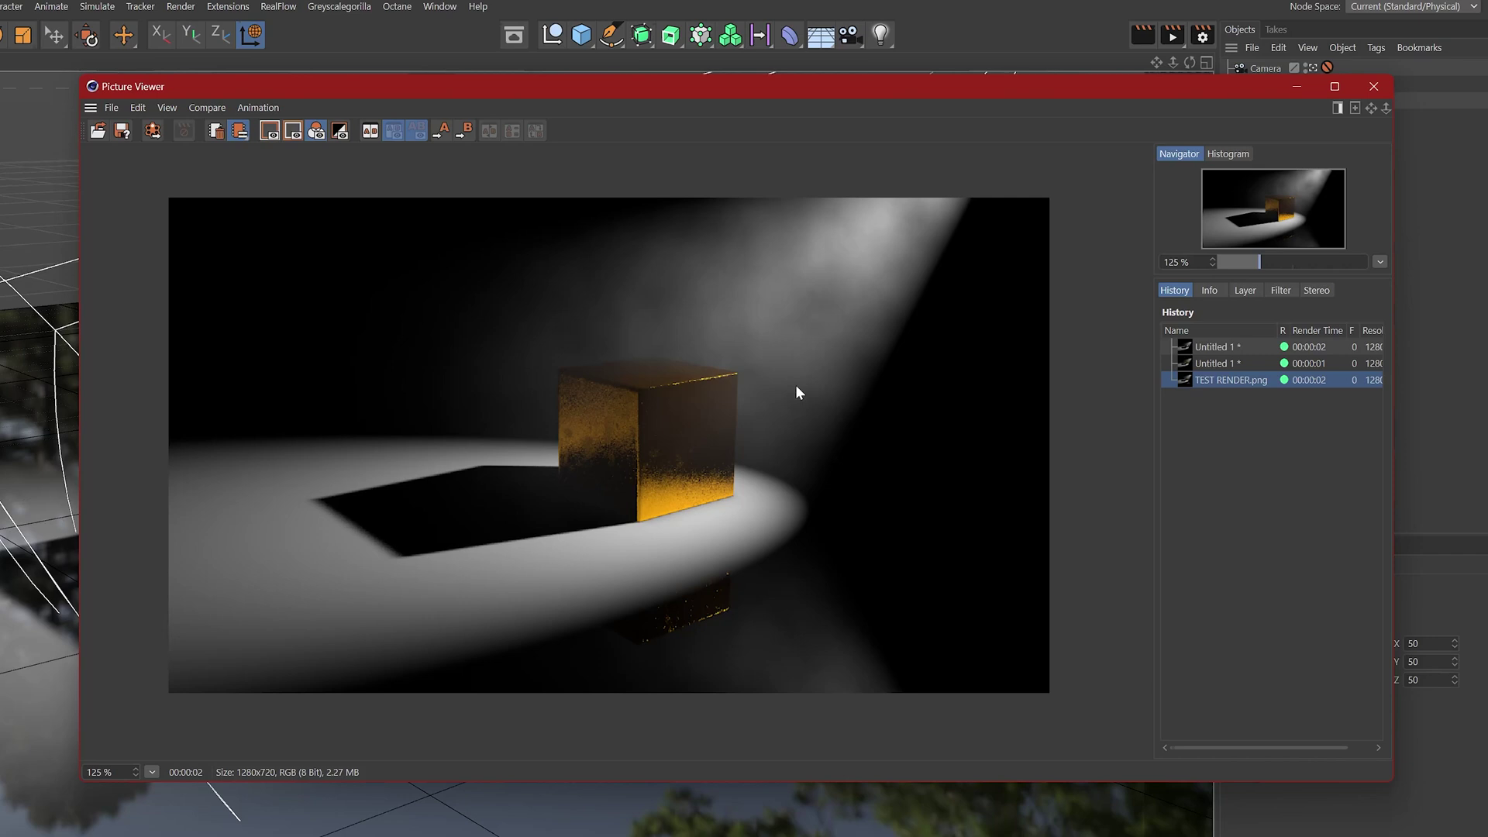
right_click(1252, 379)
click(1217, 423)
right_click(1237, 385)
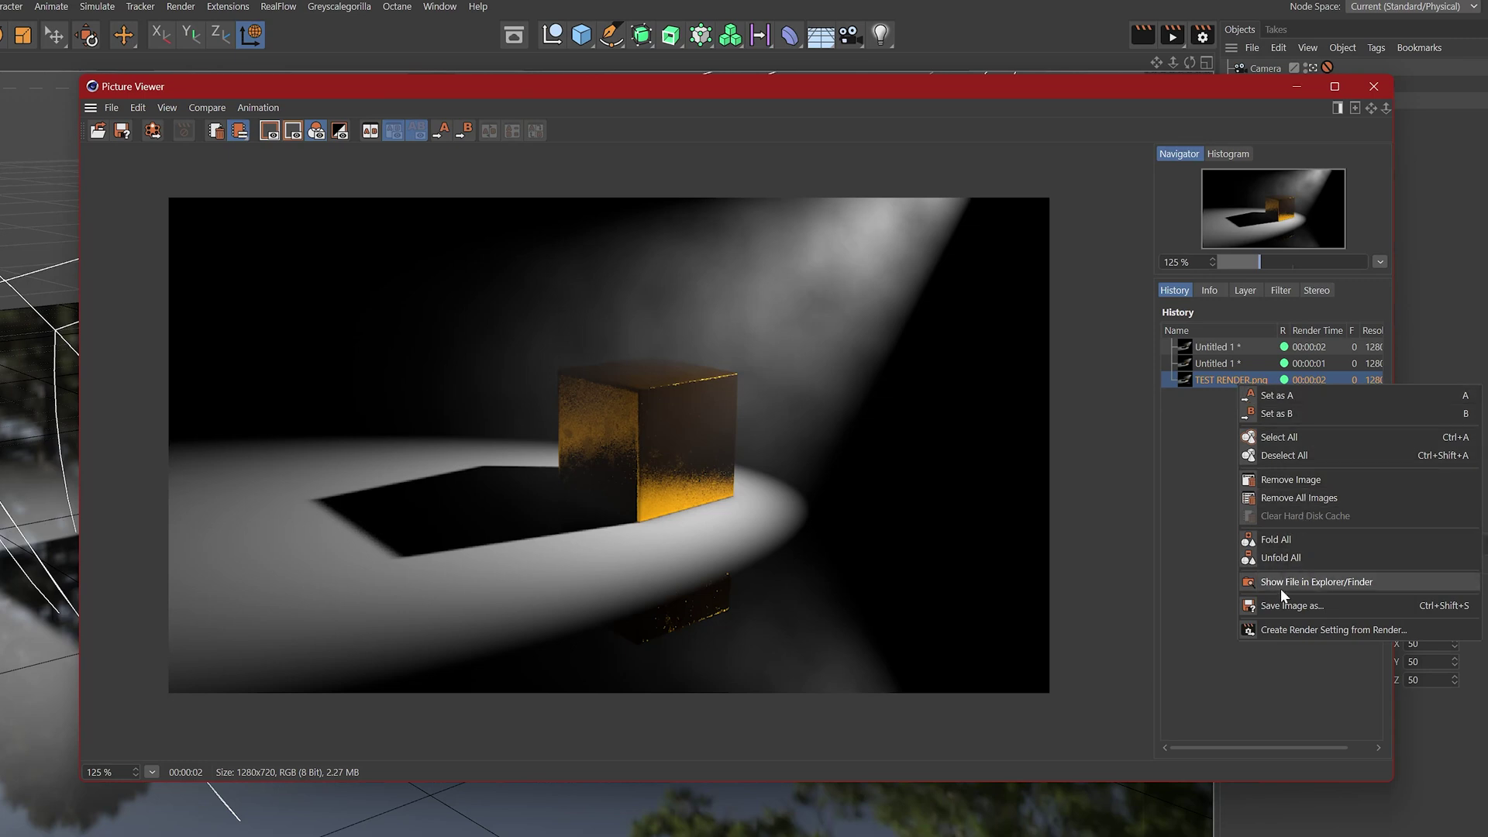
click(1322, 578)
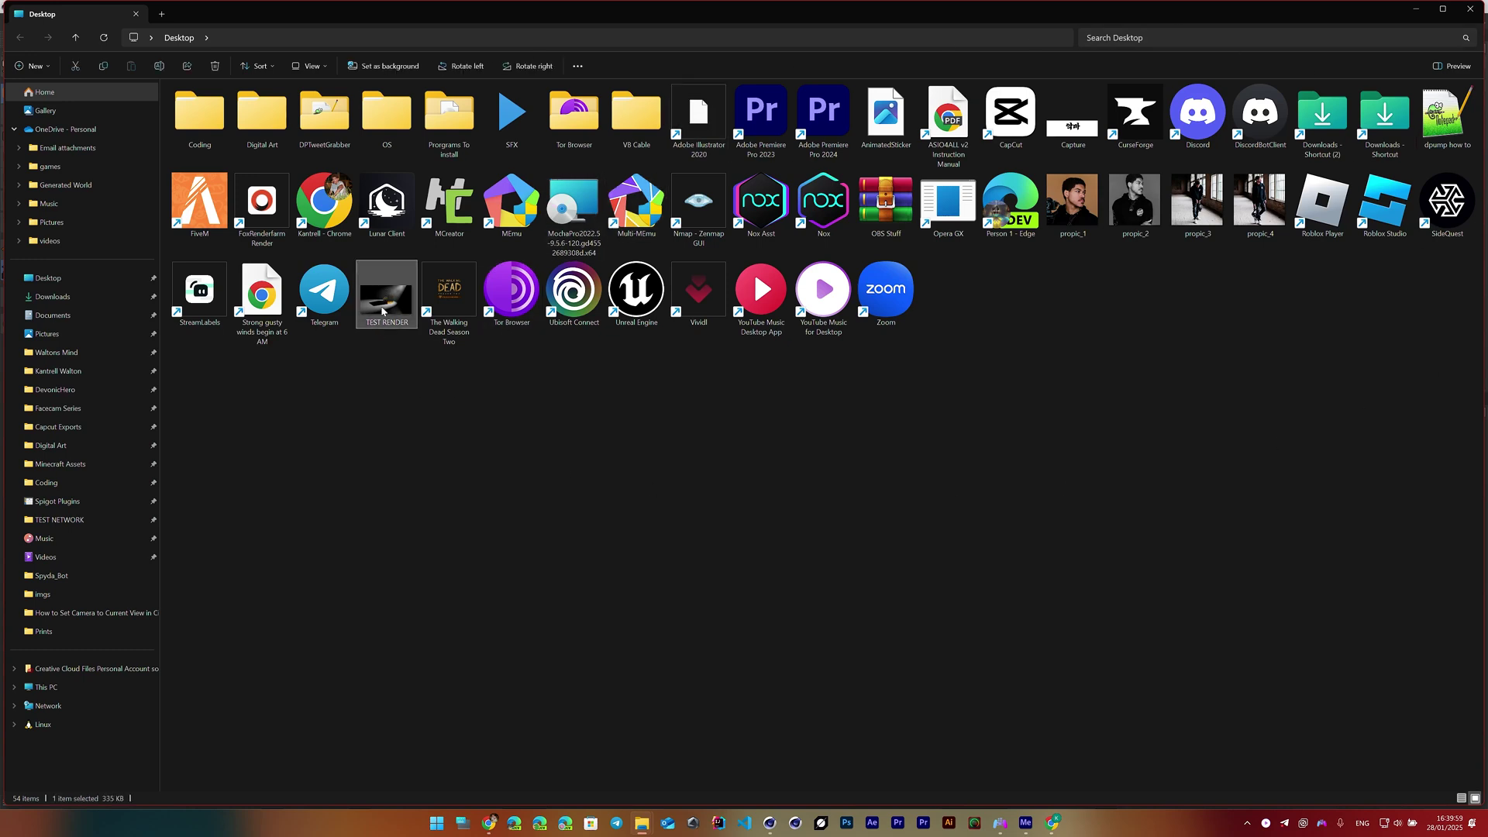
Open TEST RENDER.png from the Desktop in Photos, then bring Cinema 4D back to the front.
double_click(382, 311)
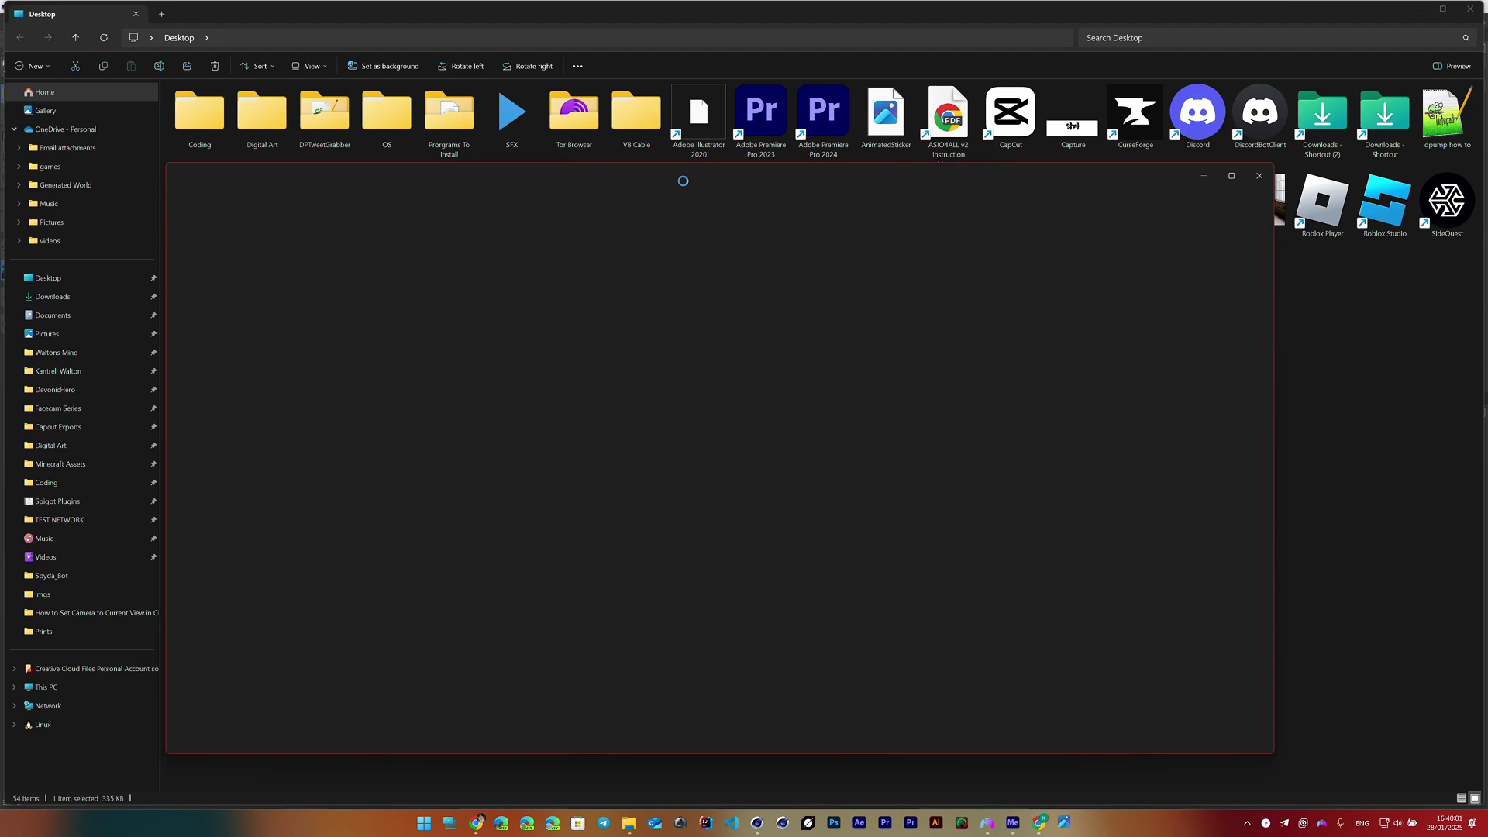
drag(745, 180, 777, 80)
scroll(772, 336, up, 3)
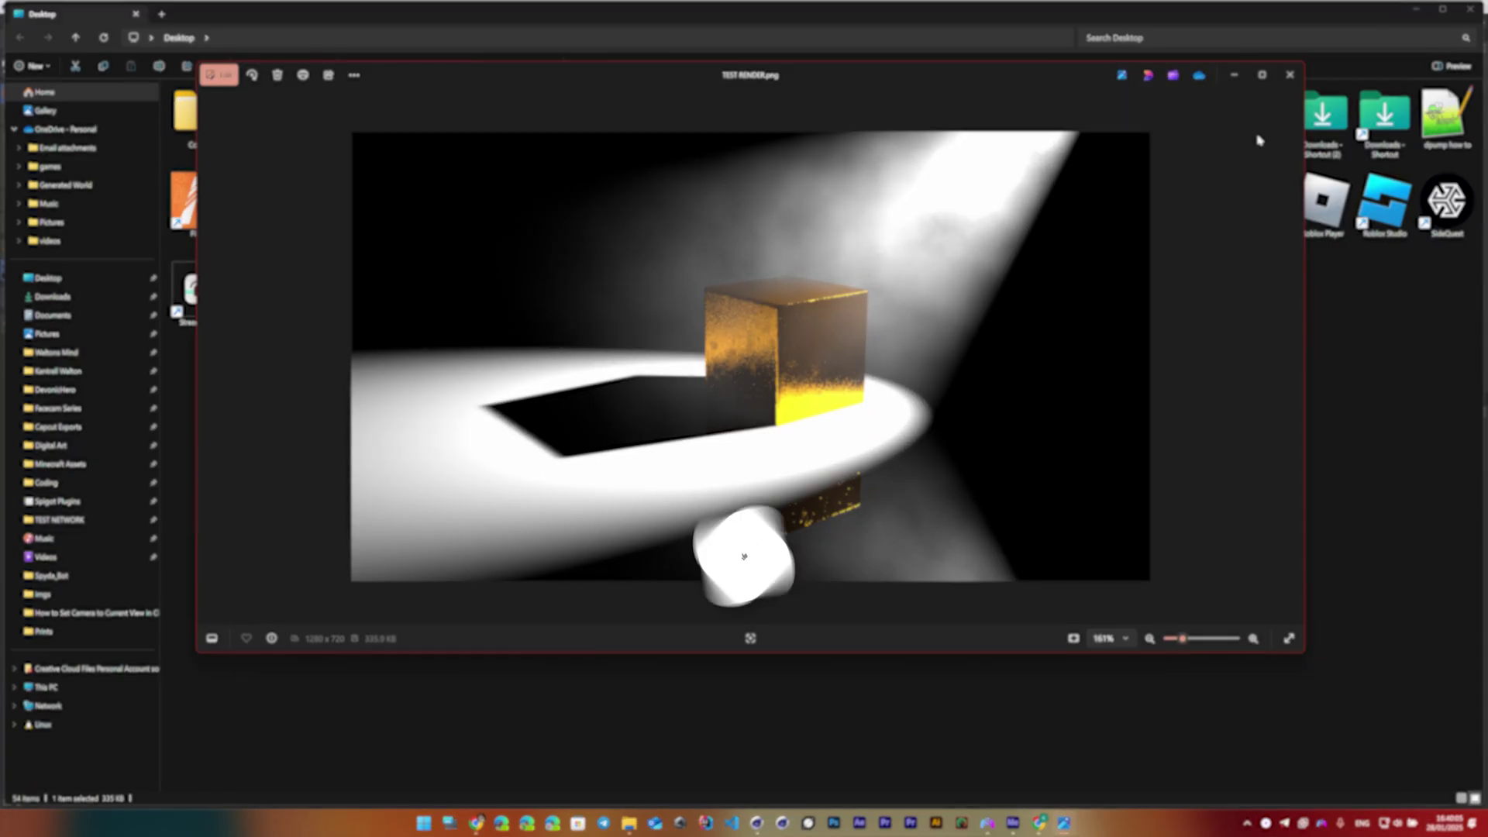
mouse_move(757, 823)
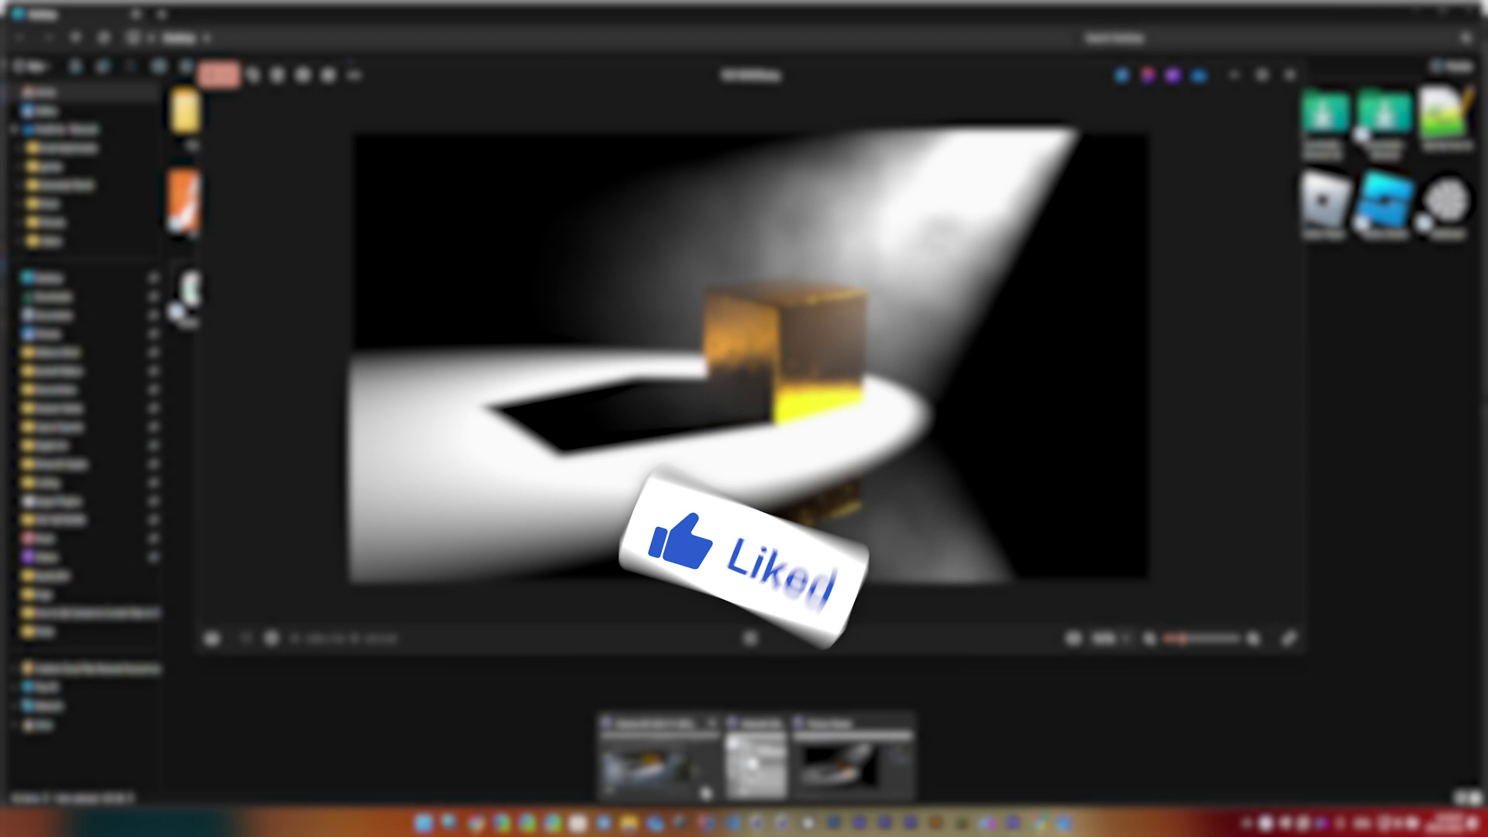
click(674, 779)
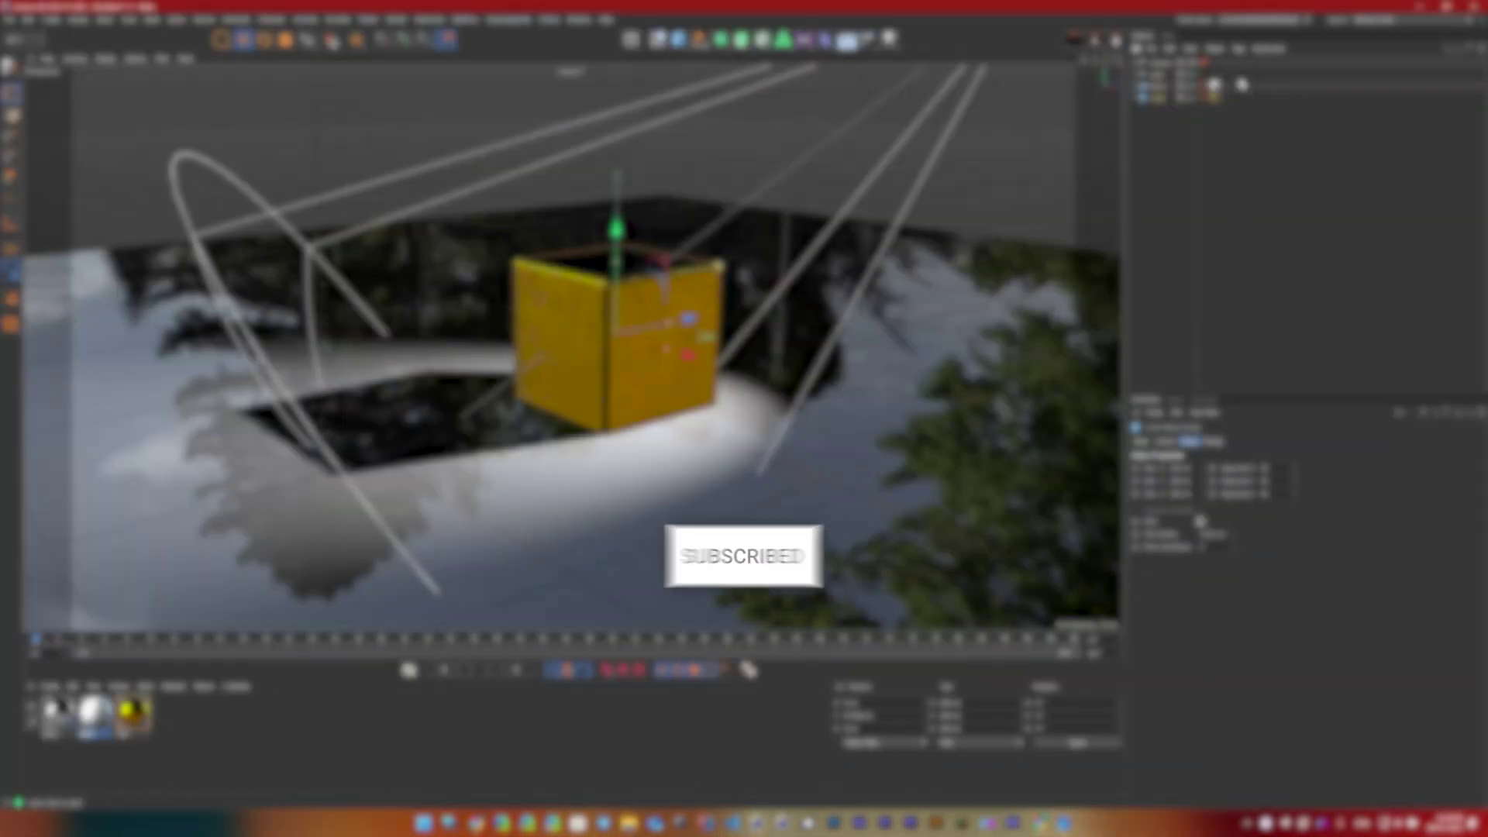